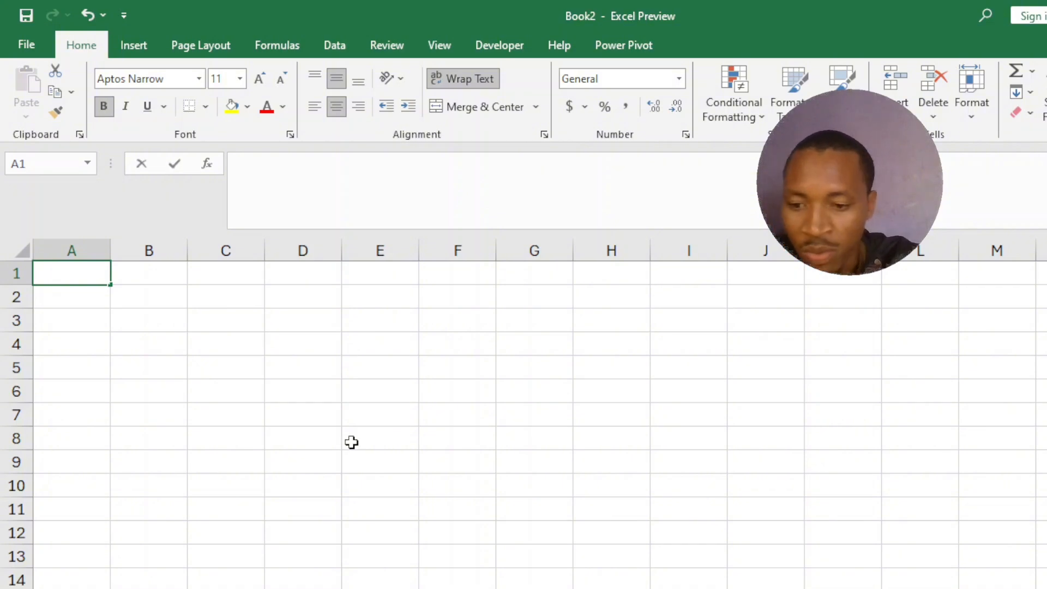
Step: Enter the column headers Sales Id, Product Id and SalesAmount in cells A1 to C1
text(Sales Id)
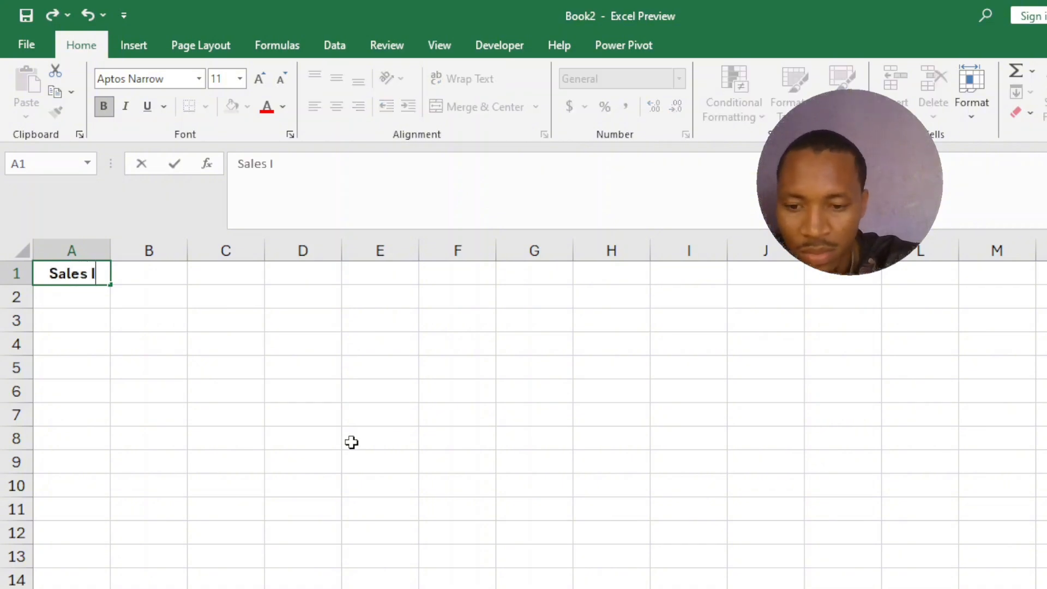
key(Tab)
text(Product Id)
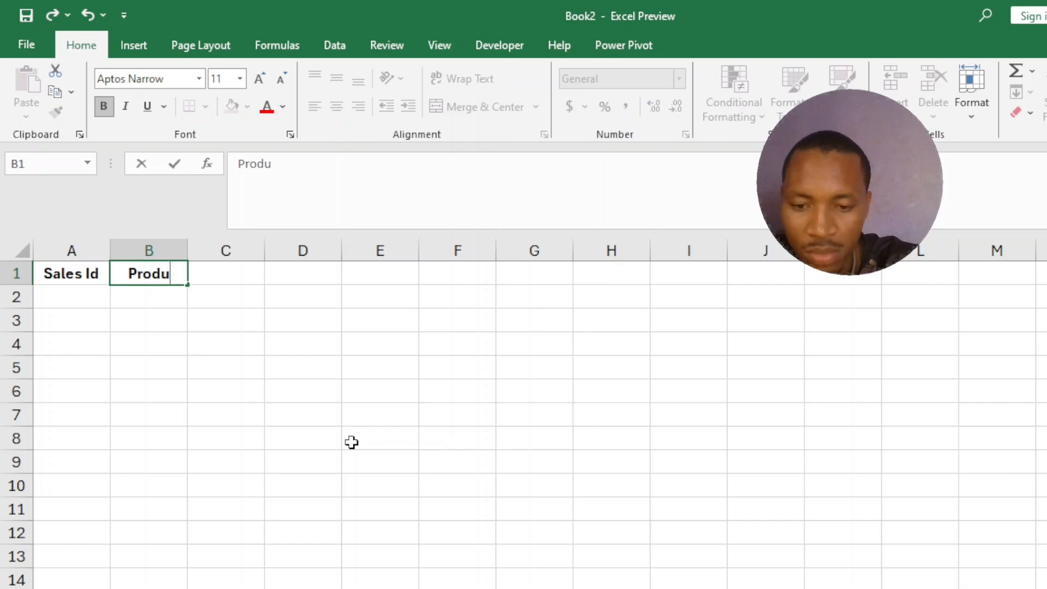
key(Tab)
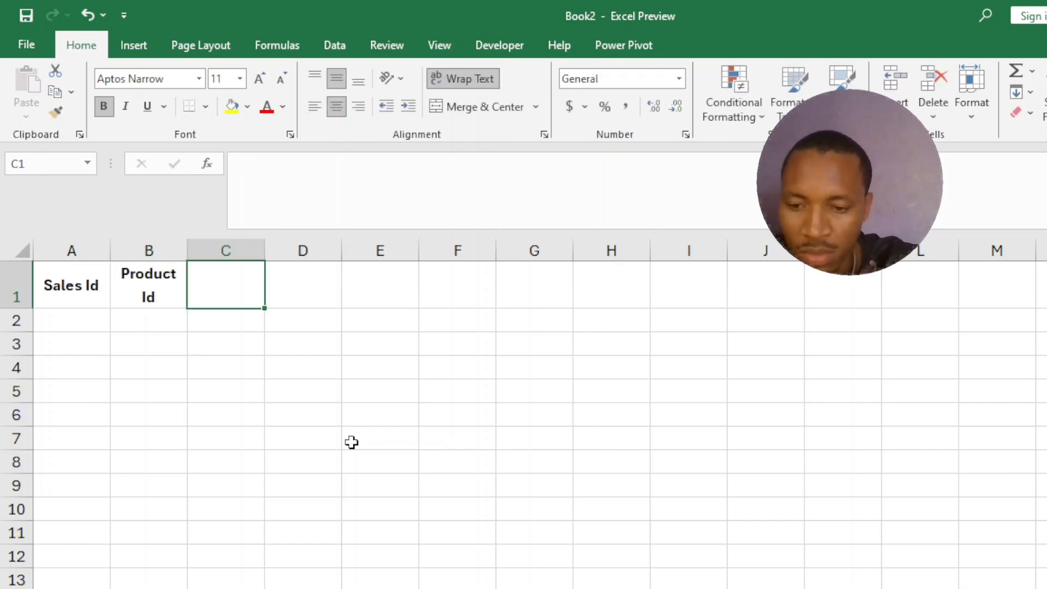
text(SalesAmount)
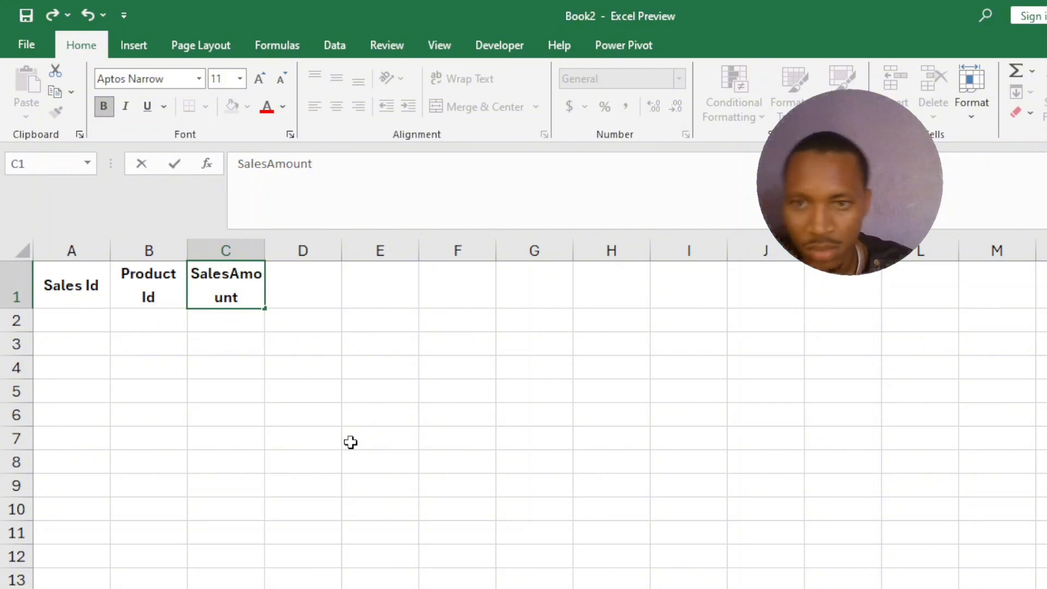
click(350, 442)
Step: Widen columns B and C so the Product Id and SalesAmount headers each fit on one line
drag(188, 256, 257, 254)
drag(334, 255, 428, 260)
click(533, 341)
Step: Fill the Sales Id column with 1, 2, 3, 4 and 5 in cells A2 to A6
click(83, 319)
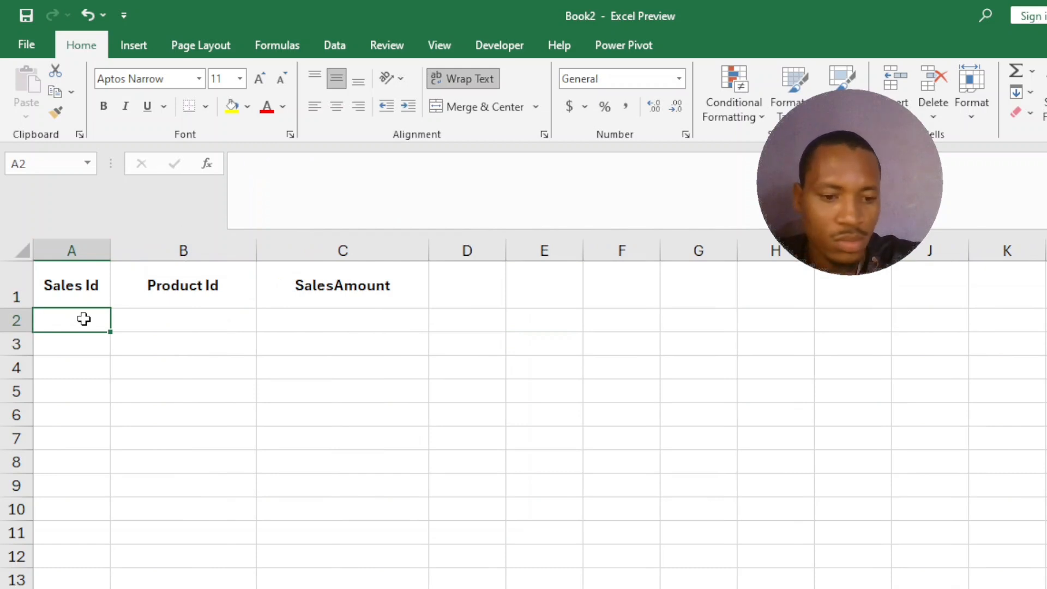
text(1)
key(Return)
text(2)
key(Return)
text(3)
key(Return)
text(4)
key(Return)
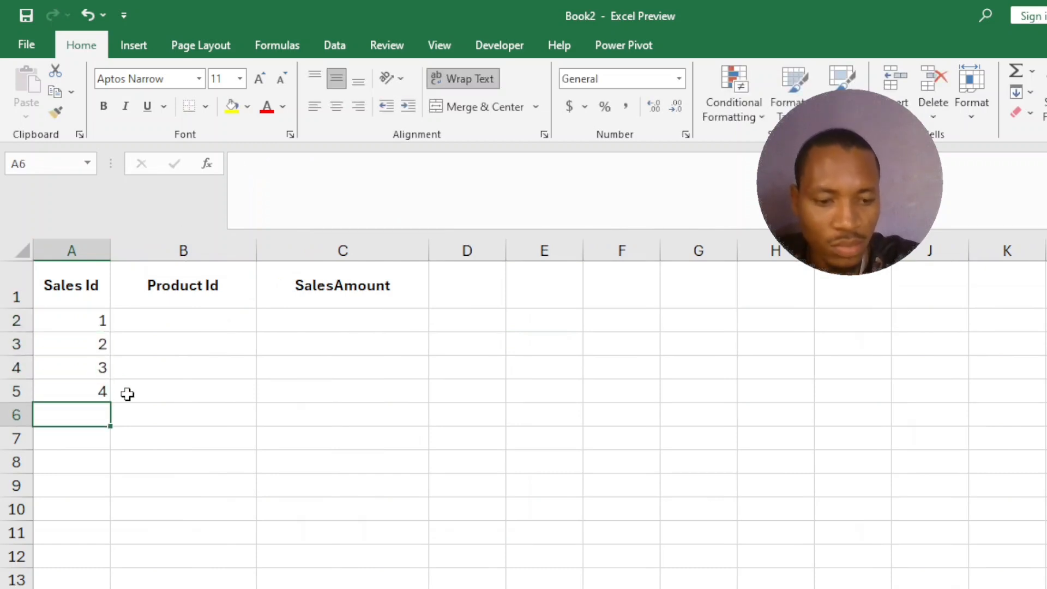
text(5)
Step: Fill the Product Id column with 101, 102, 103, 104 and 105 in cells B2 to B6
click(185, 318)
text(101)
key(Return)
text(102)
key(Return)
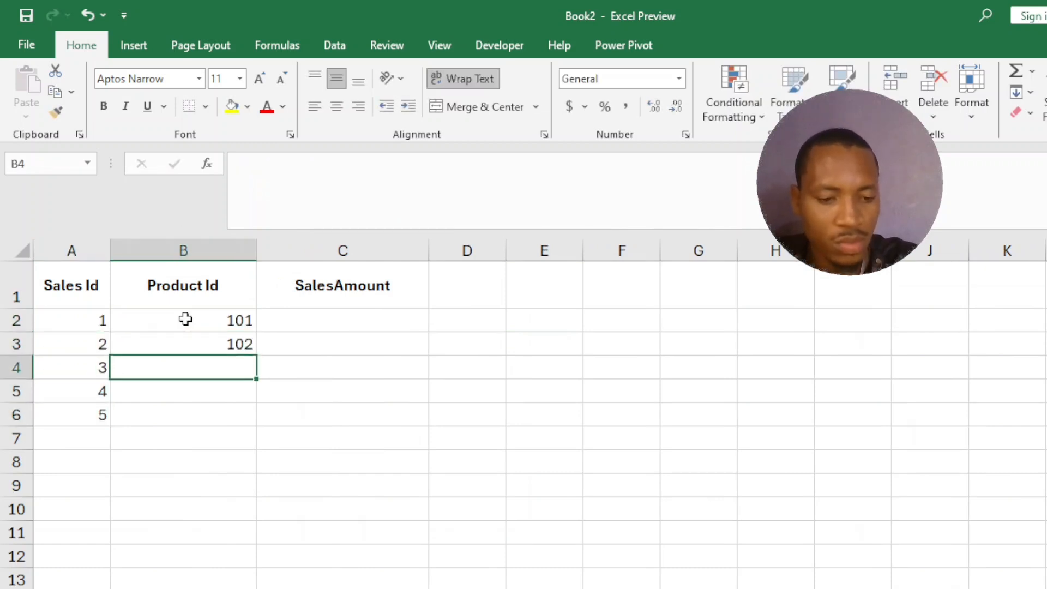
text(103)
key(Return)
text(104)
key(Return)
text(105)
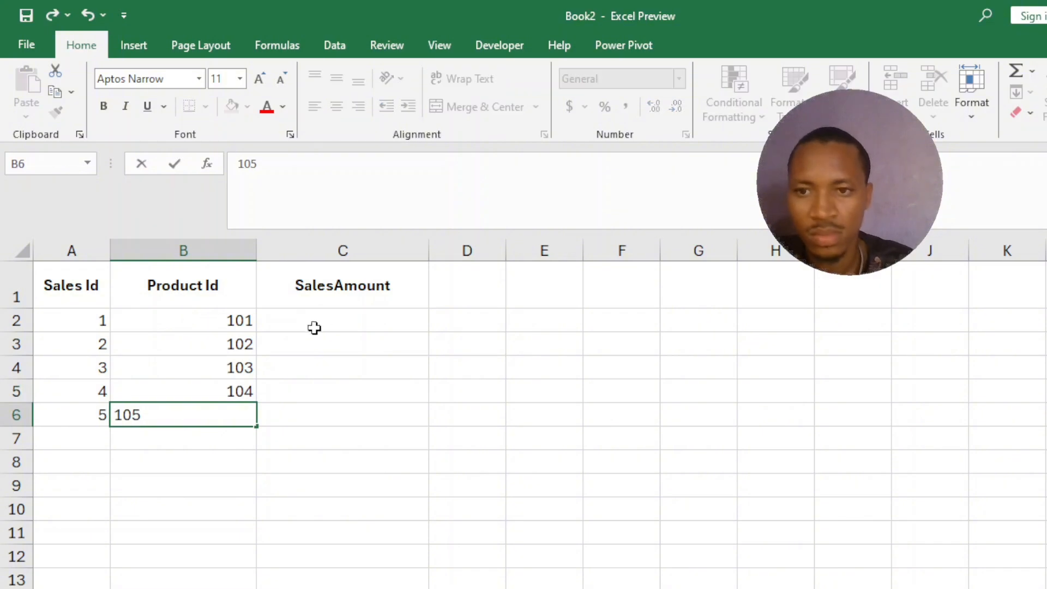
Step: Fill the SalesAmount column with 100, 200, 300, 400 and 500 in cells C2 to C6
click(314, 328)
text(100)
key(Return)
text(200)
key(Return)
text(300)
key(Return)
text(40)
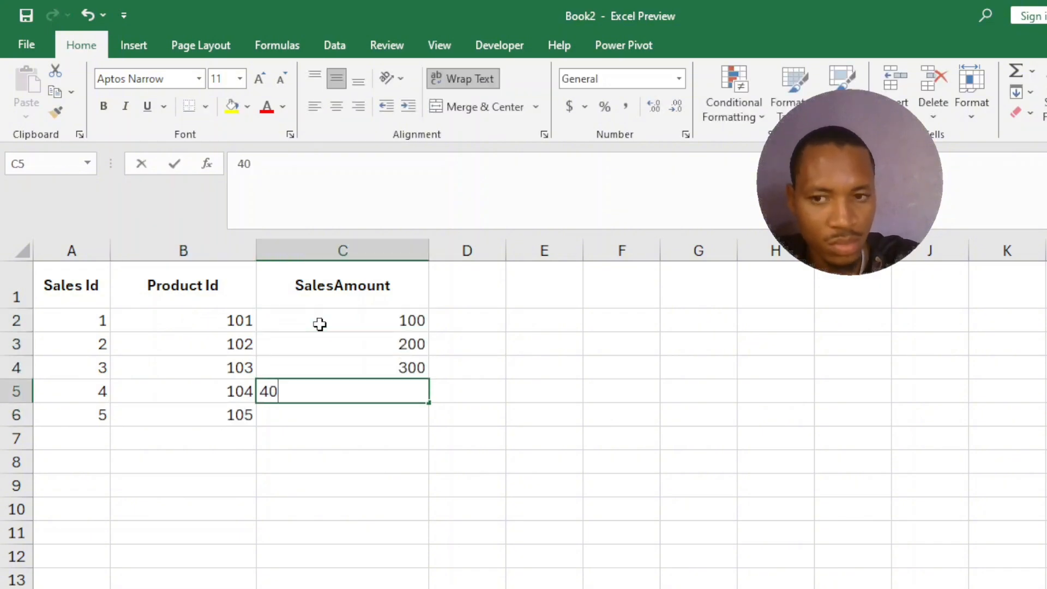
text(0)
key(Return)
text(500)
click(528, 461)
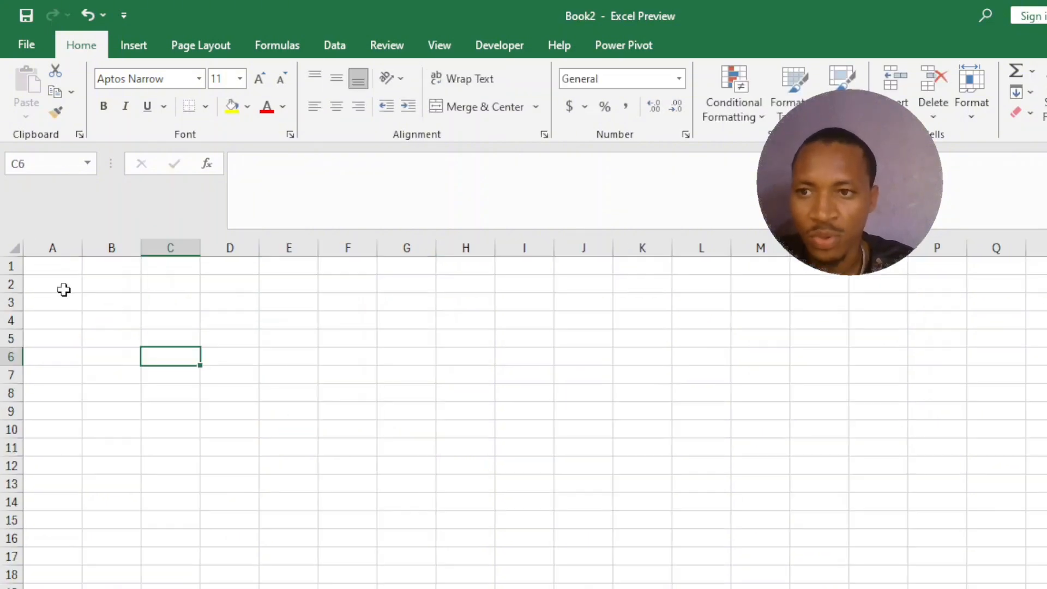
Step: On the empty second sheet, enter the headers Product Id and Cost in A1 and B1, and widen column A
click(66, 266)
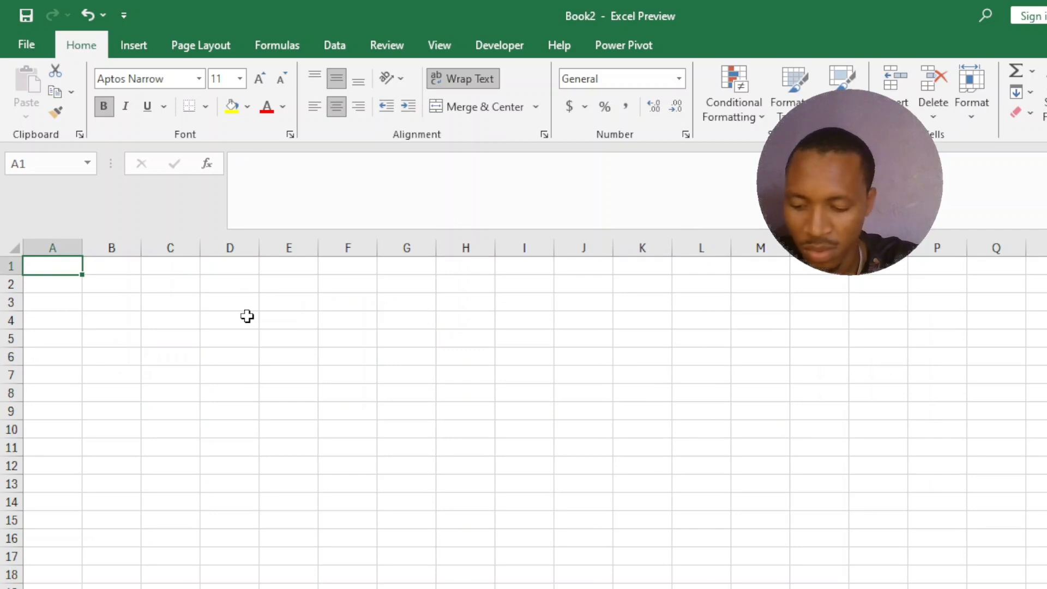
text(Product Id)
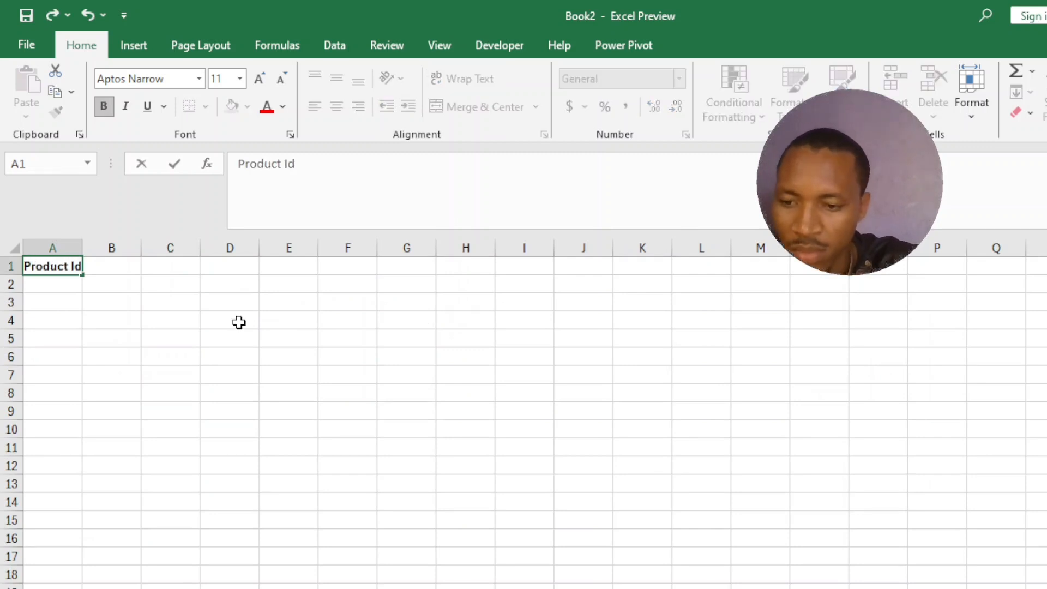
key(Tab)
text(Cost)
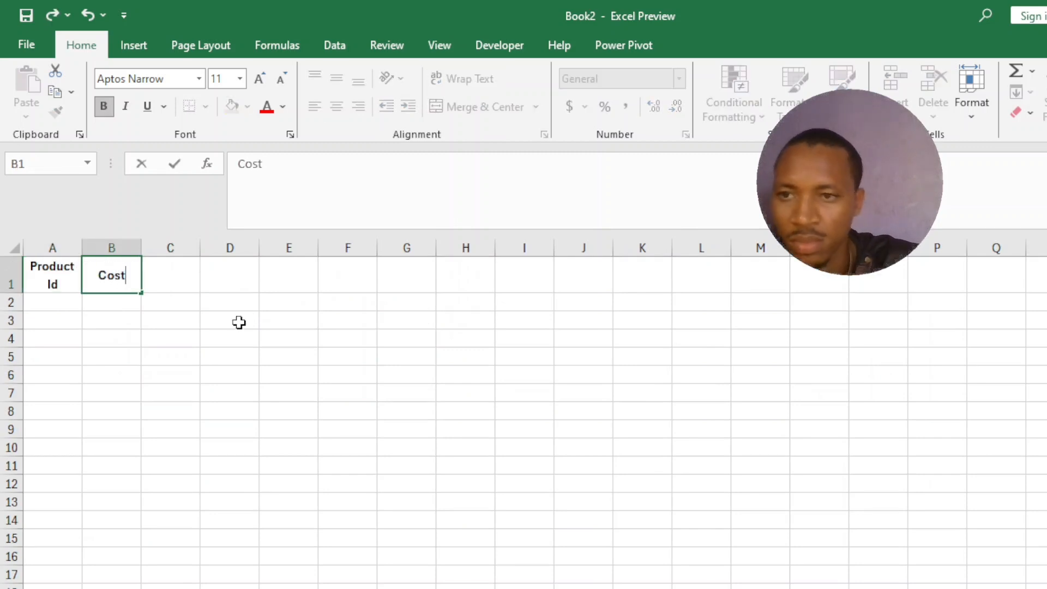
click(76, 248)
drag(82, 248, 148, 248)
Step: List the product ids 101, 102, 103, 104 and 105 in cells A2 to A6 of the cost sheet
click(63, 295)
text(101)
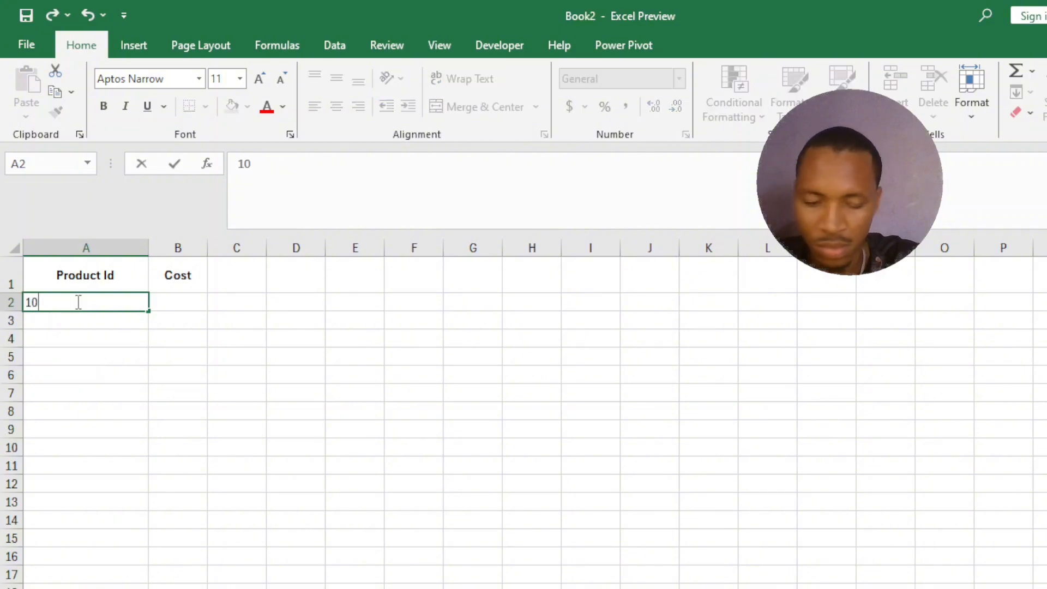
key(Return)
text(102)
key(Return)
text(10)
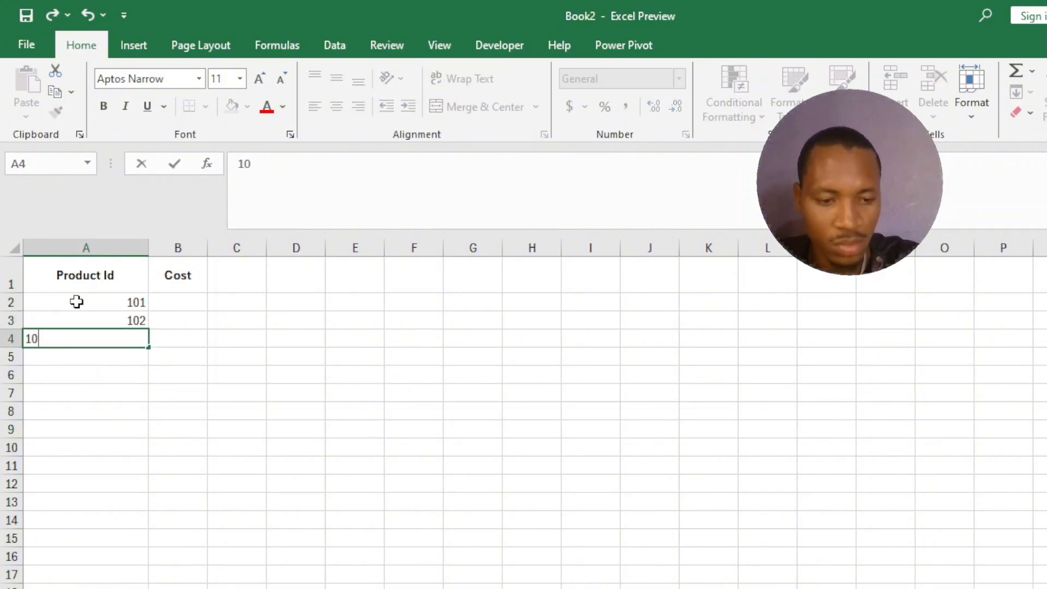
text(3)
key(Return)
text(104)
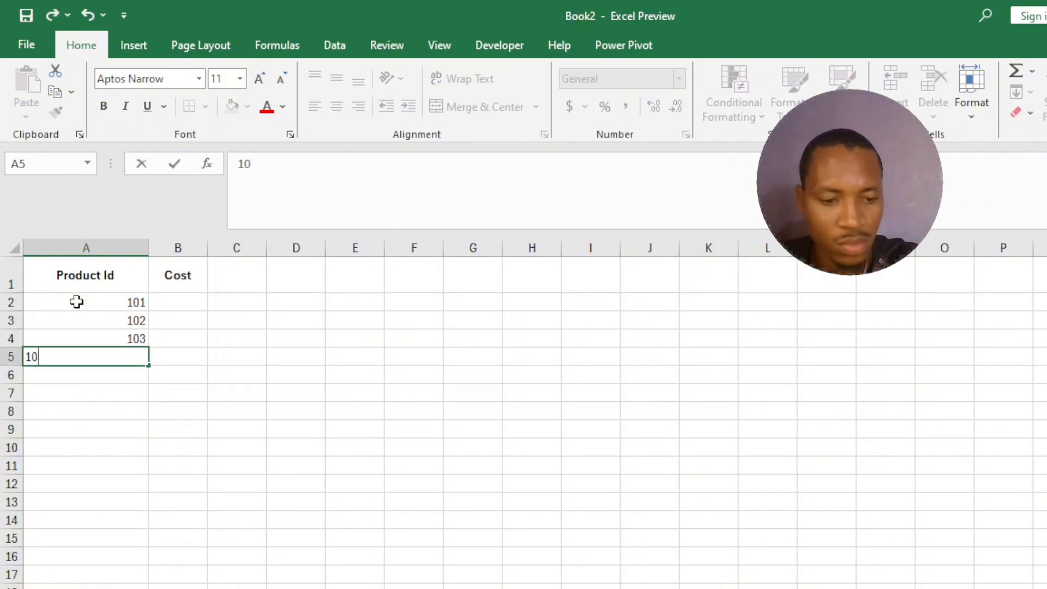
key(Return)
text(105)
Step: Fill the Cost column with 300, 280, 185, 720 and 500 in cells B2 to B6
click(194, 304)
text(300)
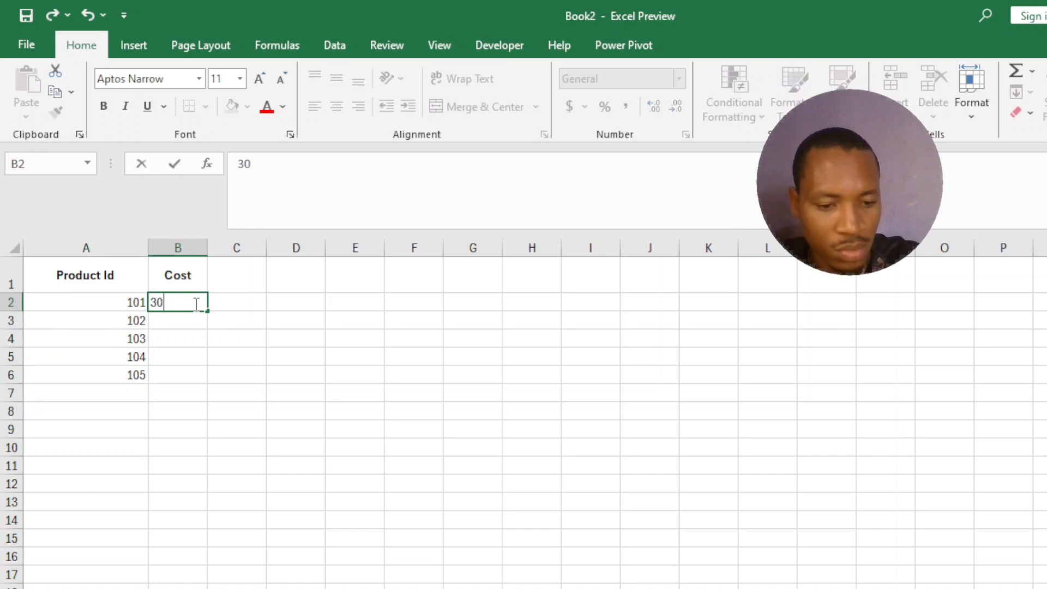
key(Return)
text(280)
key(Return)
text(185)
key(Return)
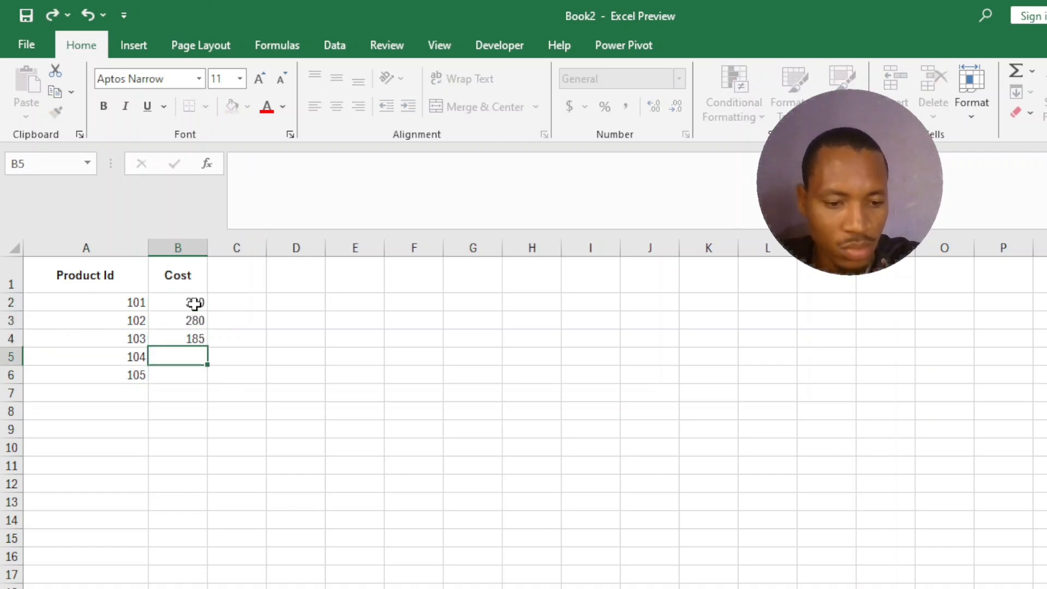
text(720)
key(Return)
text(500)
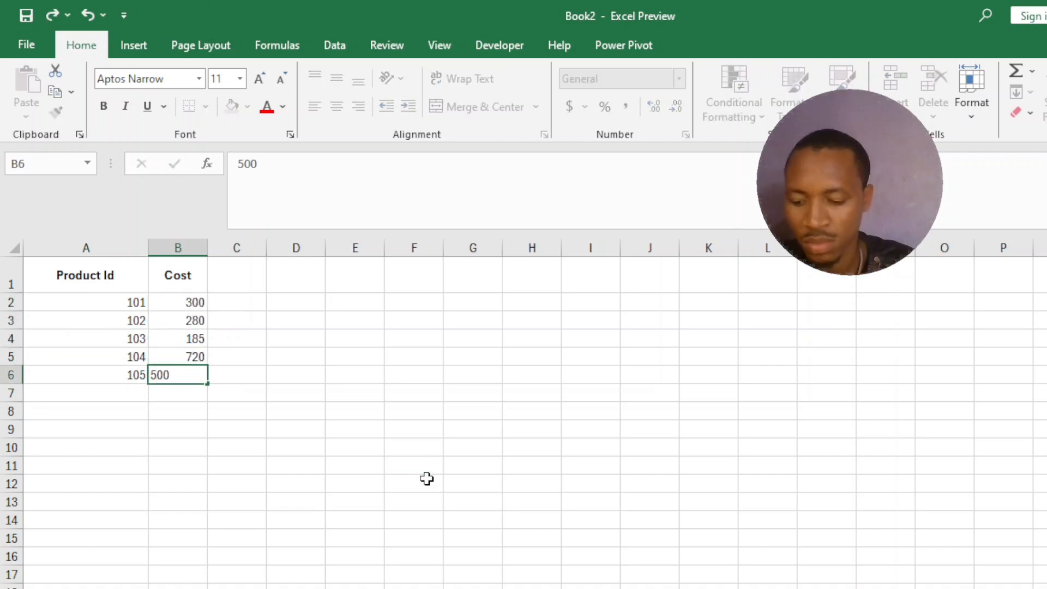
click(428, 479)
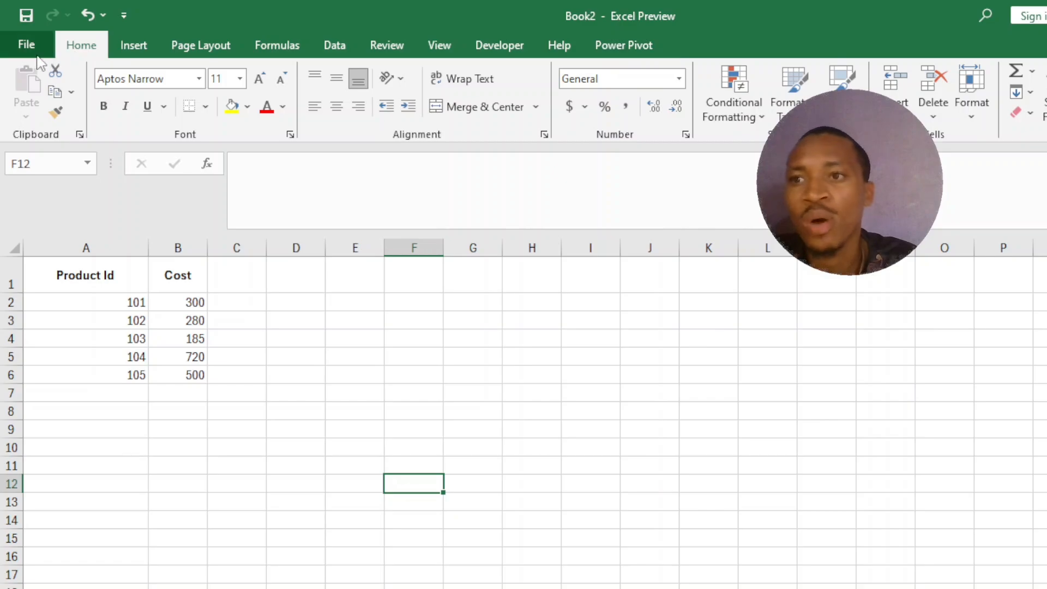
Step: Check in the COM add-ins list whether Microsoft Office PowerPivot for Excel 2013 is enabled, and close the list
click(35, 51)
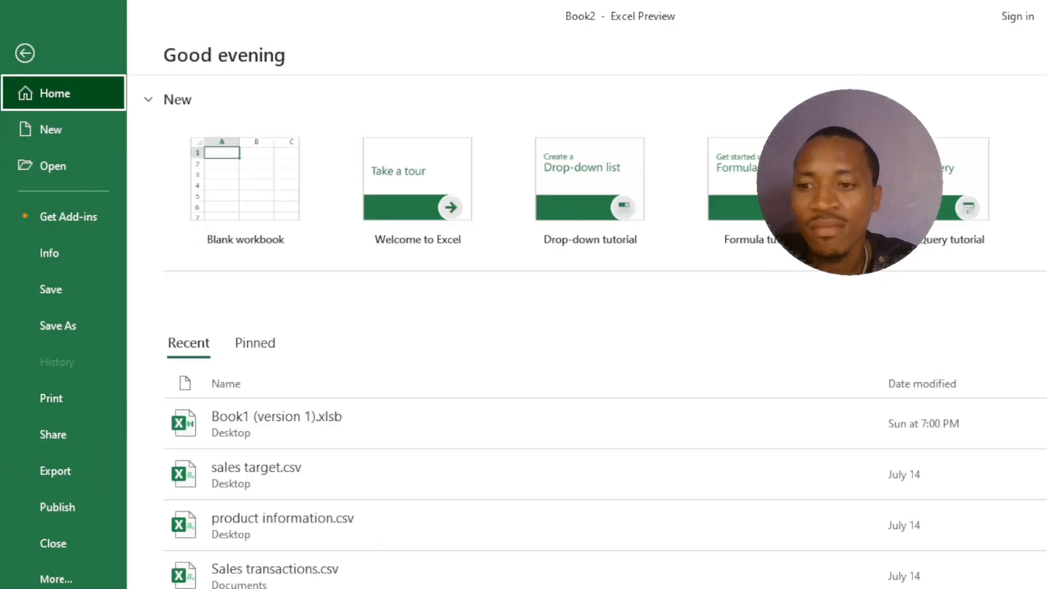
click(59, 579)
click(172, 578)
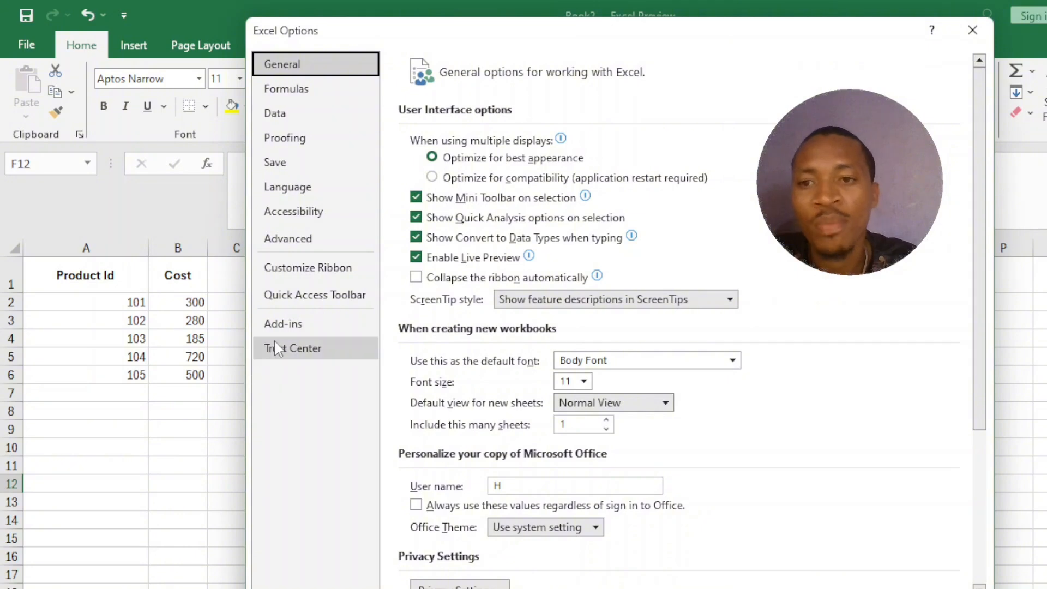
click(307, 329)
click(540, 577)
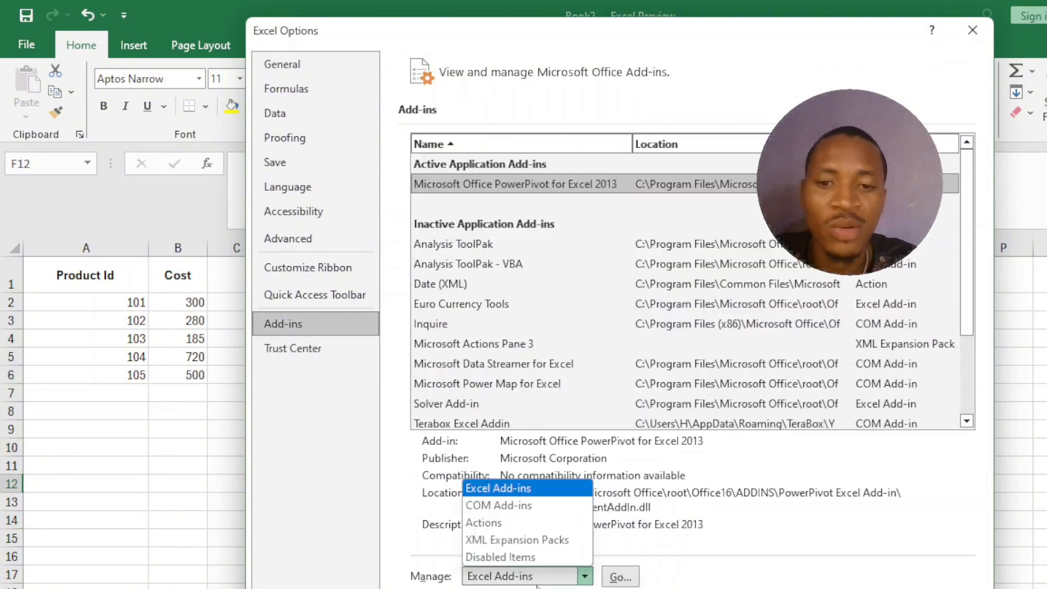
click(533, 505)
click(620, 576)
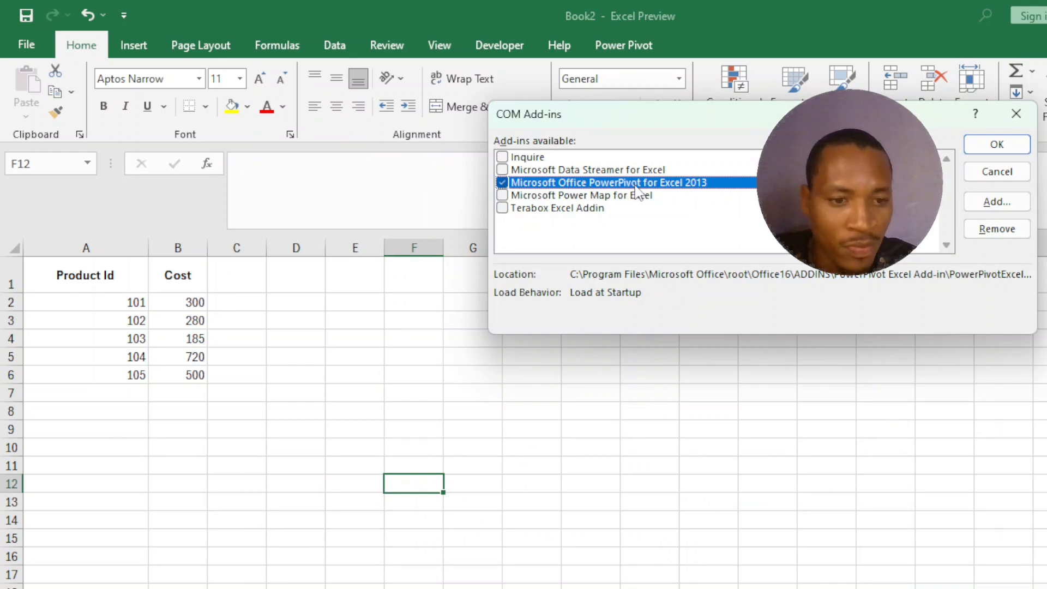
click(1016, 113)
click(656, 369)
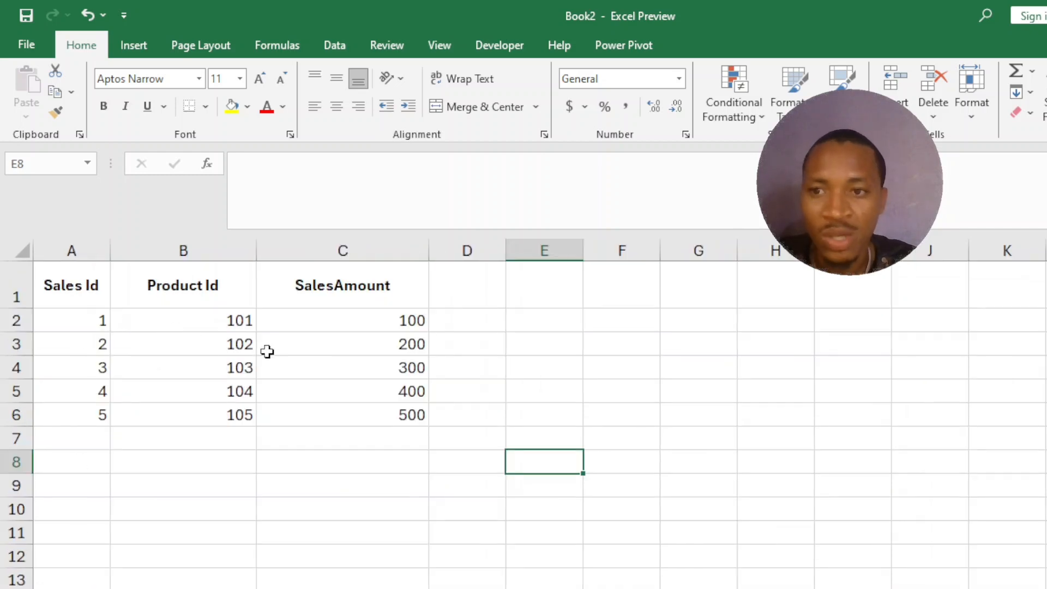
Step: Add the sales range A1:C6 to the Power Pivot data model as a table with headers, and return to the workbook
click(60, 305)
click(87, 325)
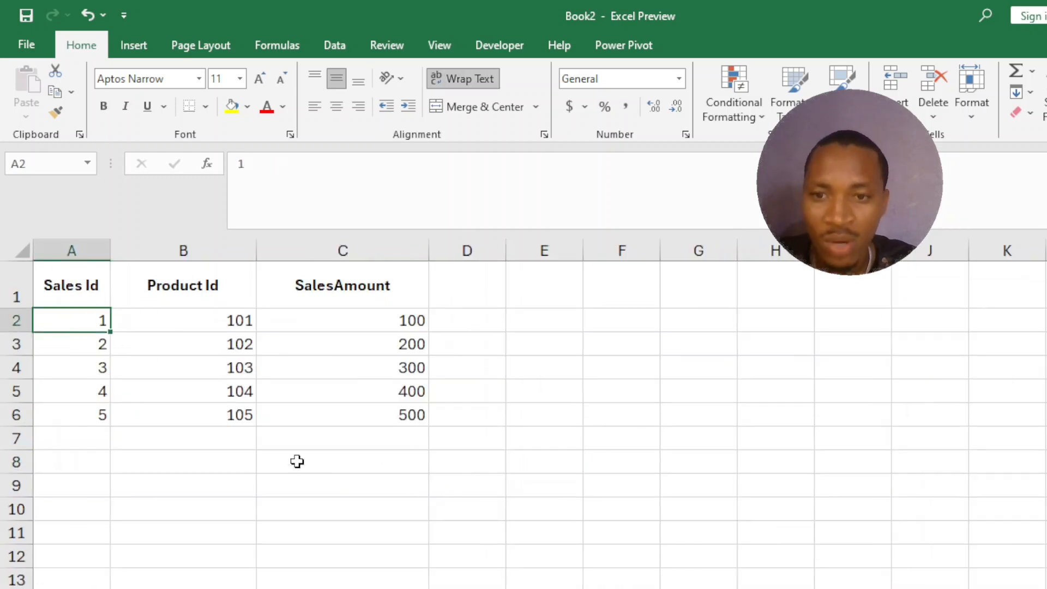
click(623, 45)
click(200, 109)
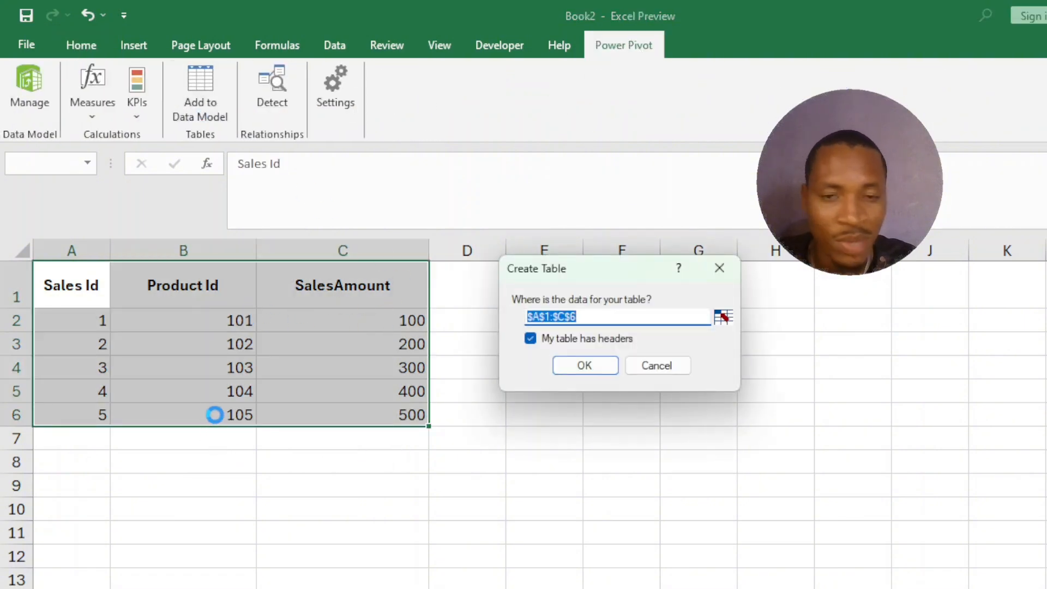
click(584, 364)
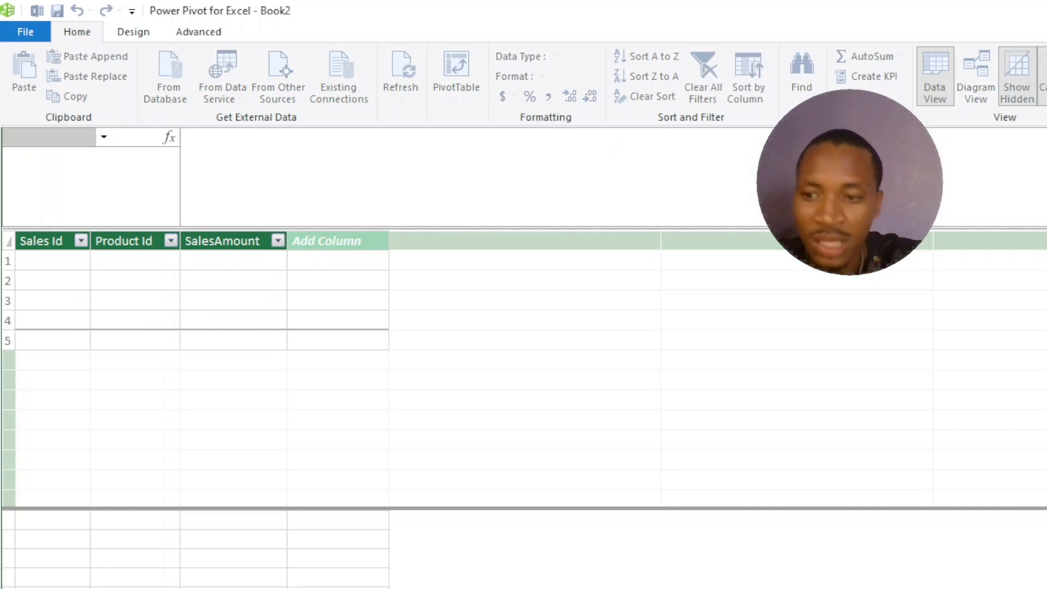
key(alt+Tab)
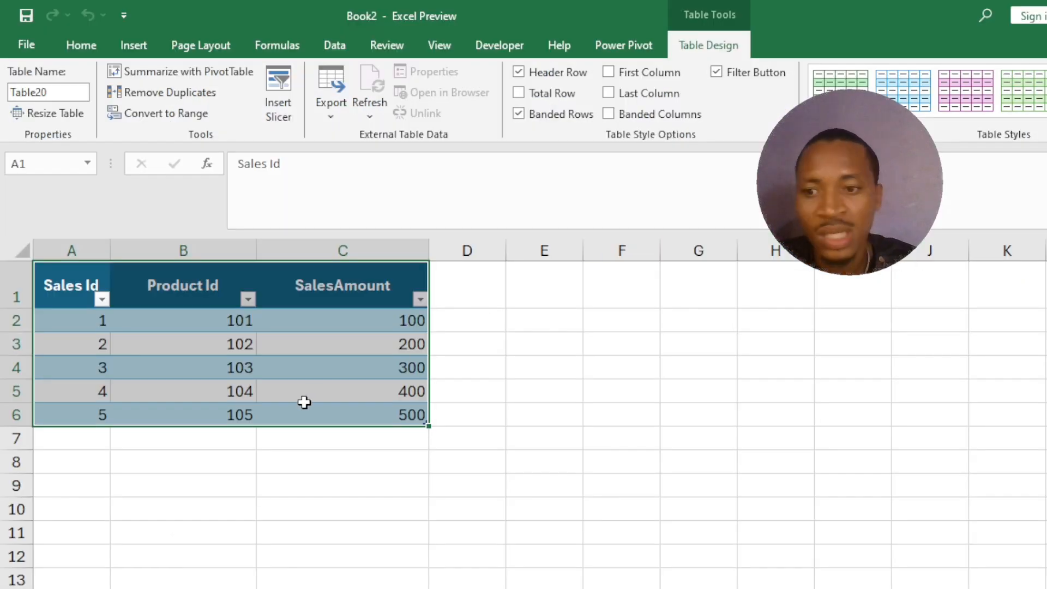
Step: Add the product cost range A1:B6 to the Power Pivot data model as a table with headers, and return to the workbook
click(133, 588)
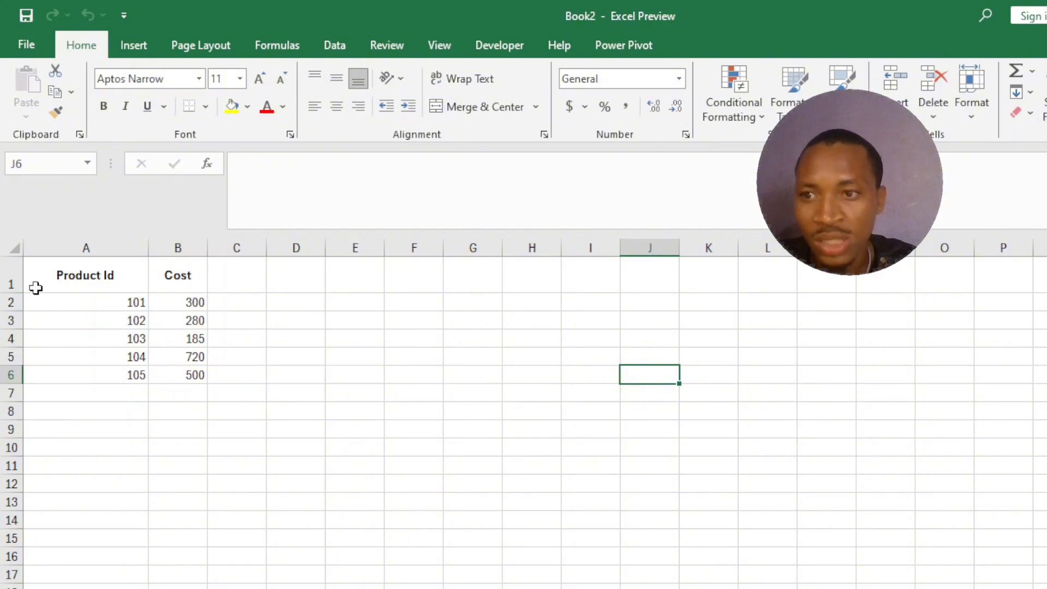
click(47, 315)
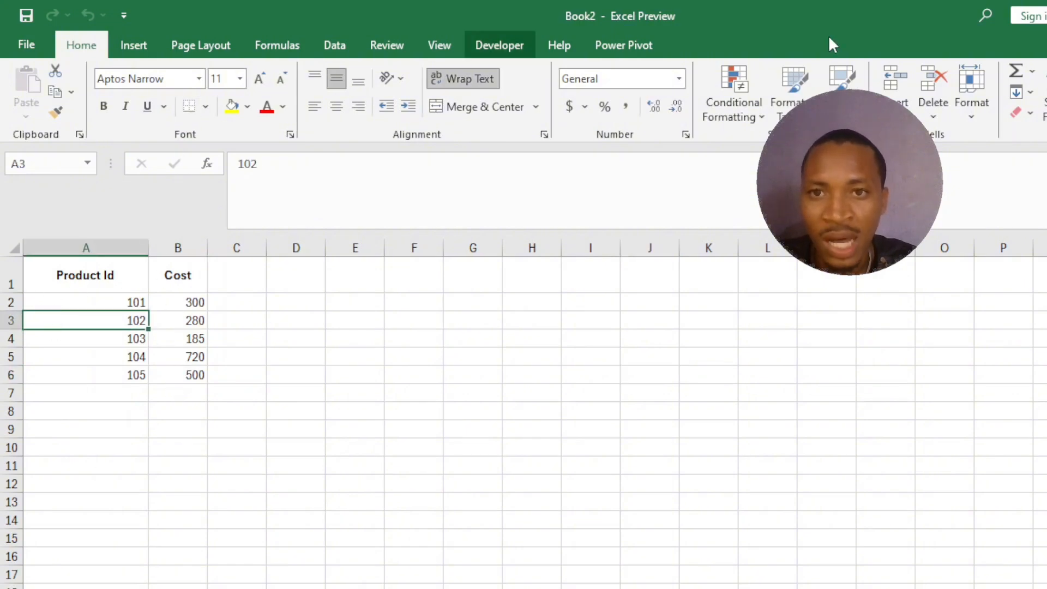
click(607, 48)
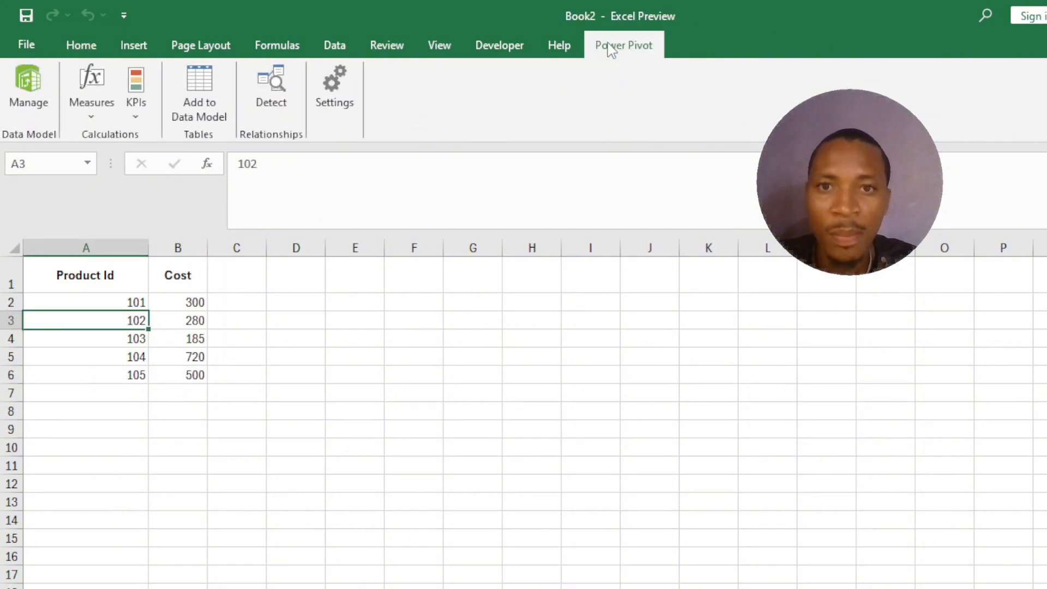
click(192, 112)
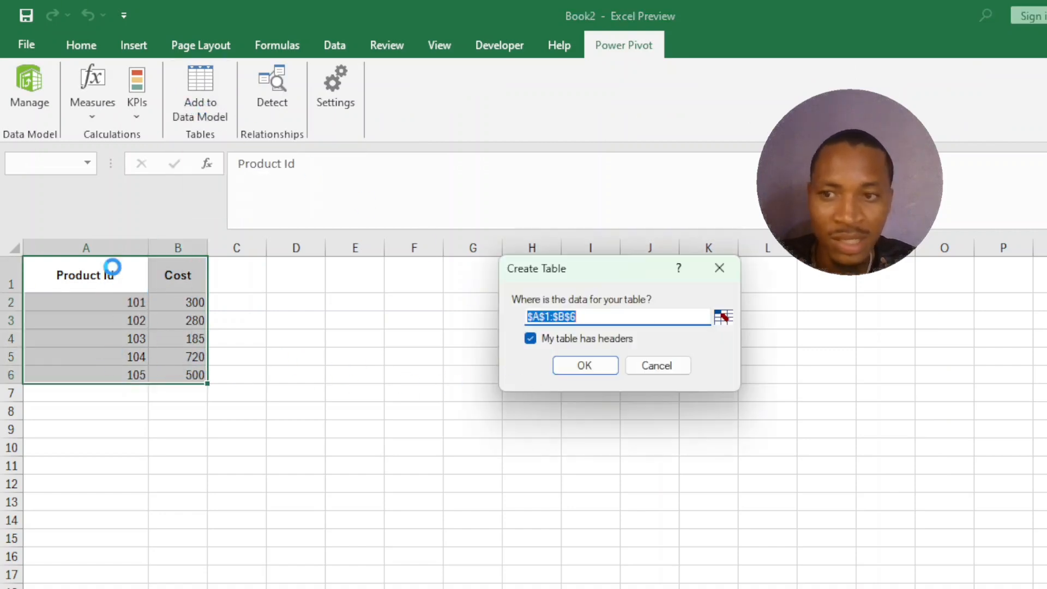
click(584, 367)
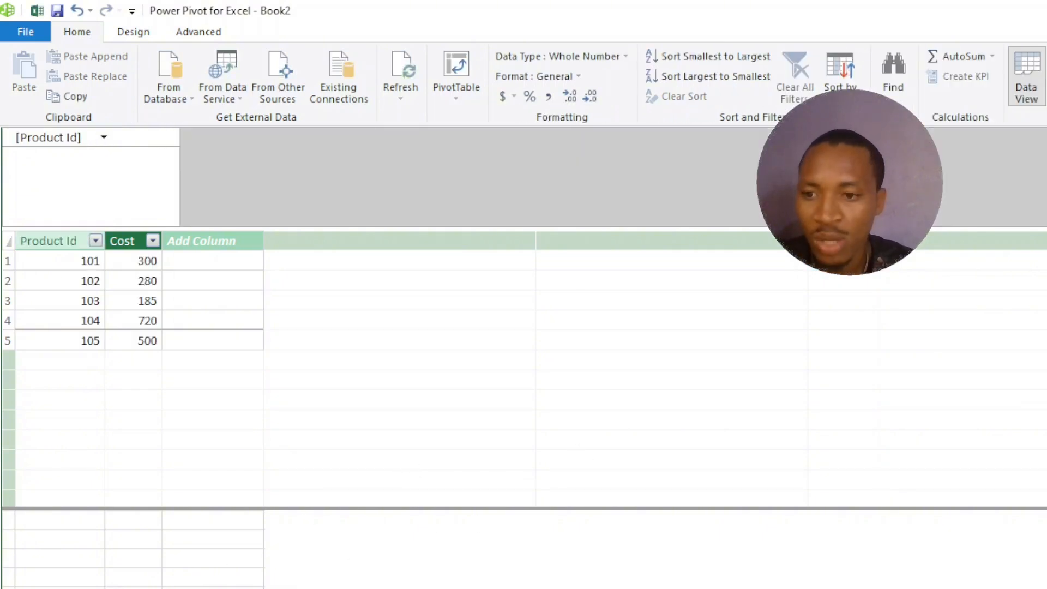
key(alt+Tab)
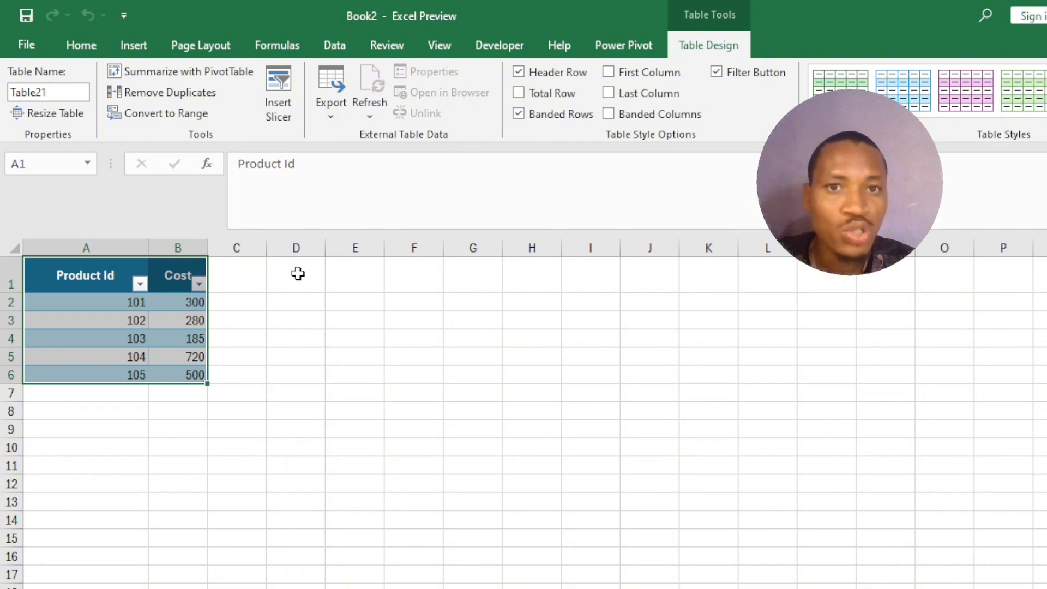
Step: Relate the Sales table's Product Id to the Products table's Product Id in the data model diagram, and move Products farther from Sales
click(638, 47)
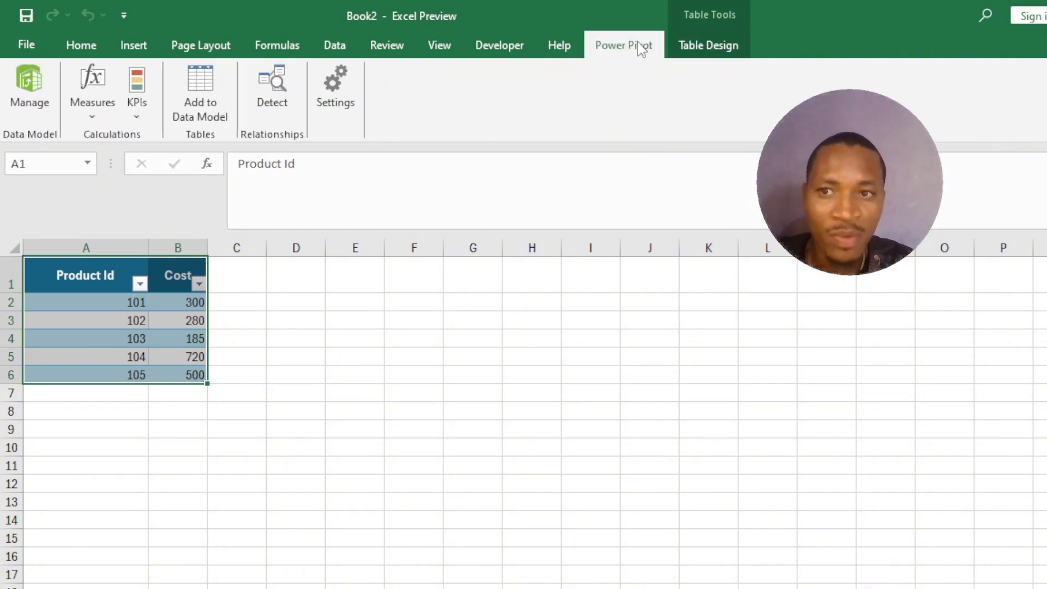
click(33, 102)
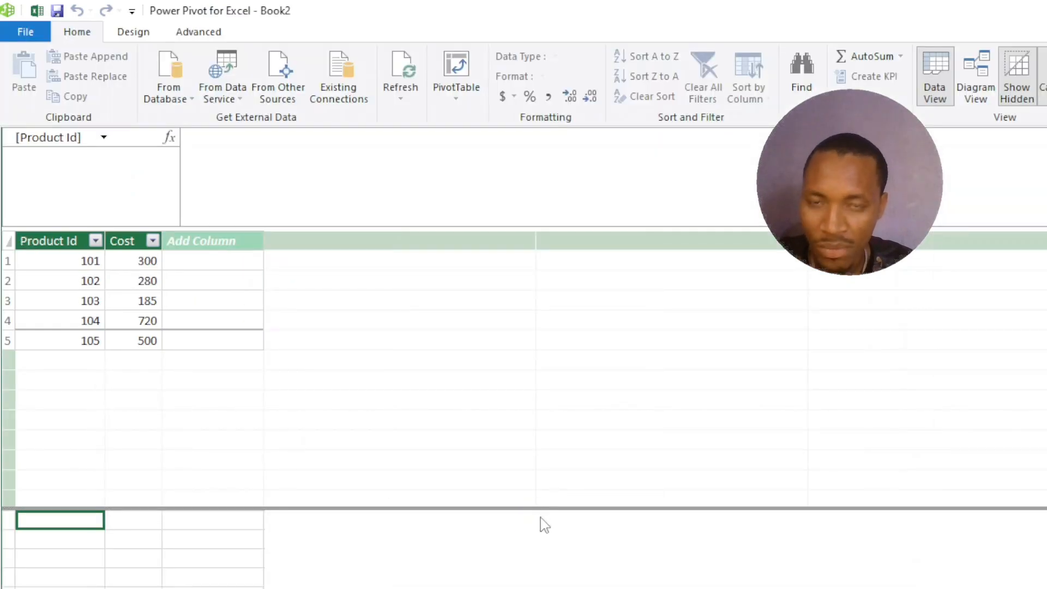
click(977, 95)
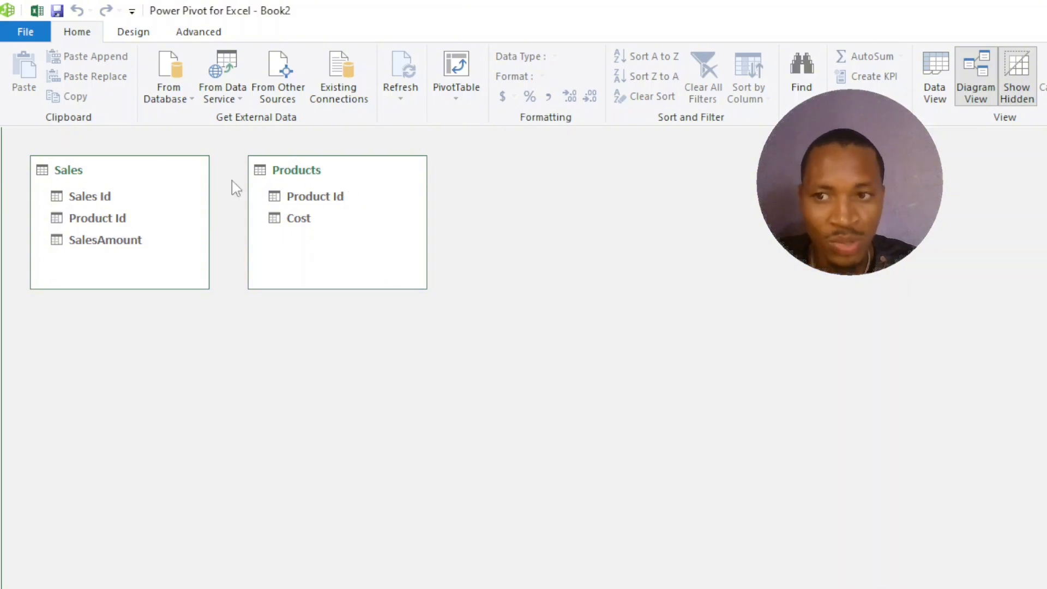
drag(117, 218, 277, 196)
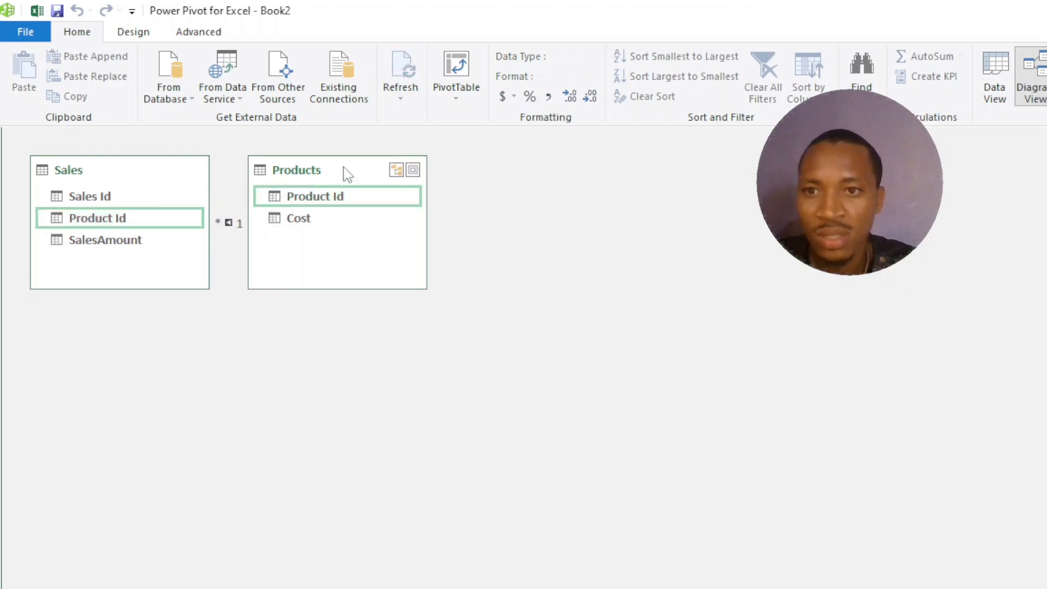
drag(347, 175, 581, 172)
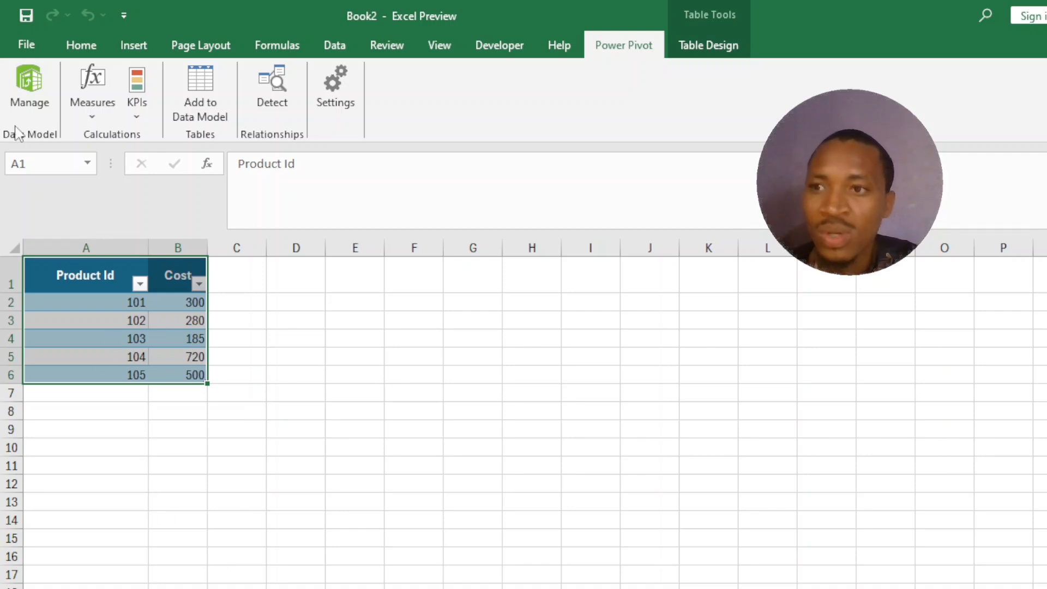
Step: Add a calculated column to the Sales table in the data model with the formula =RELATED(Products[Cost])
click(24, 79)
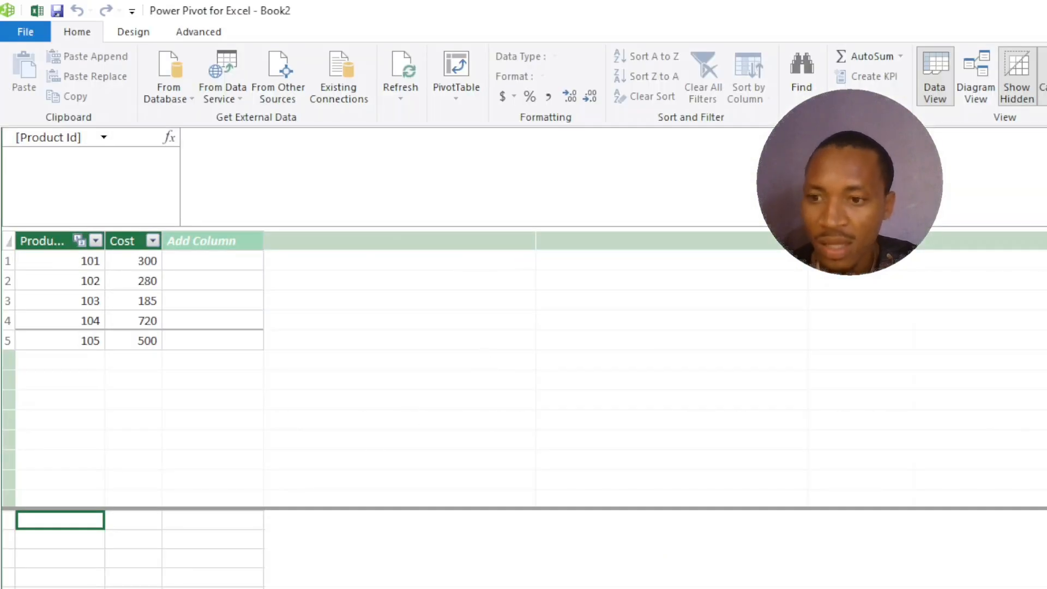
click(41, 587)
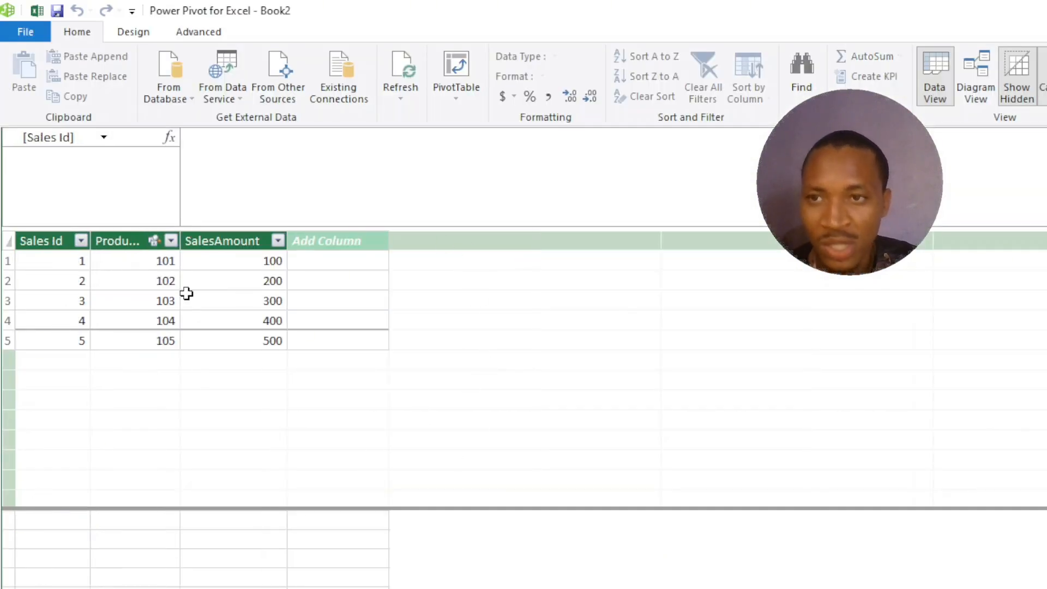
click(133, 34)
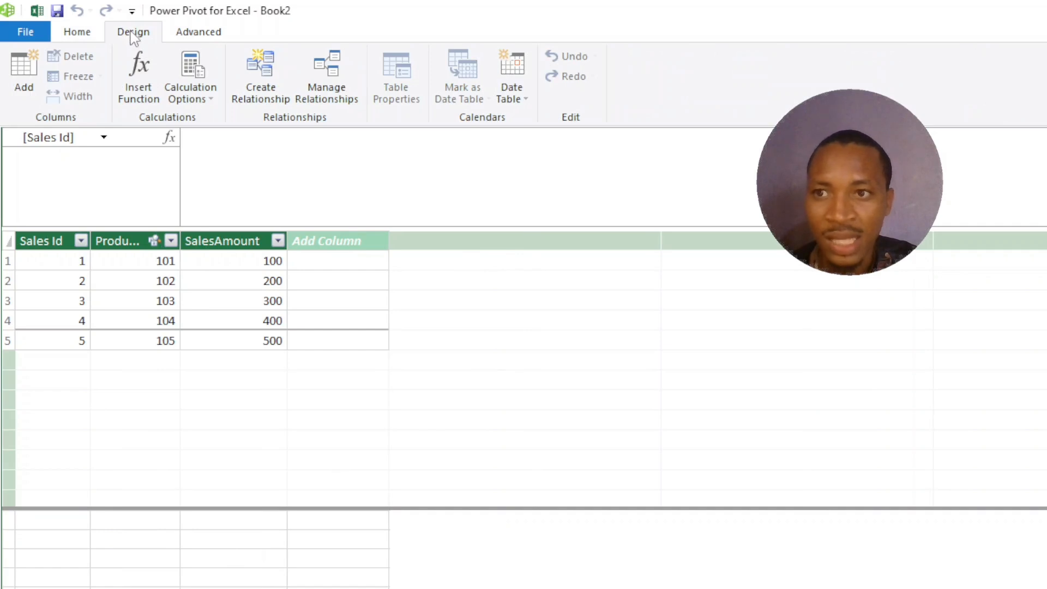
click(26, 82)
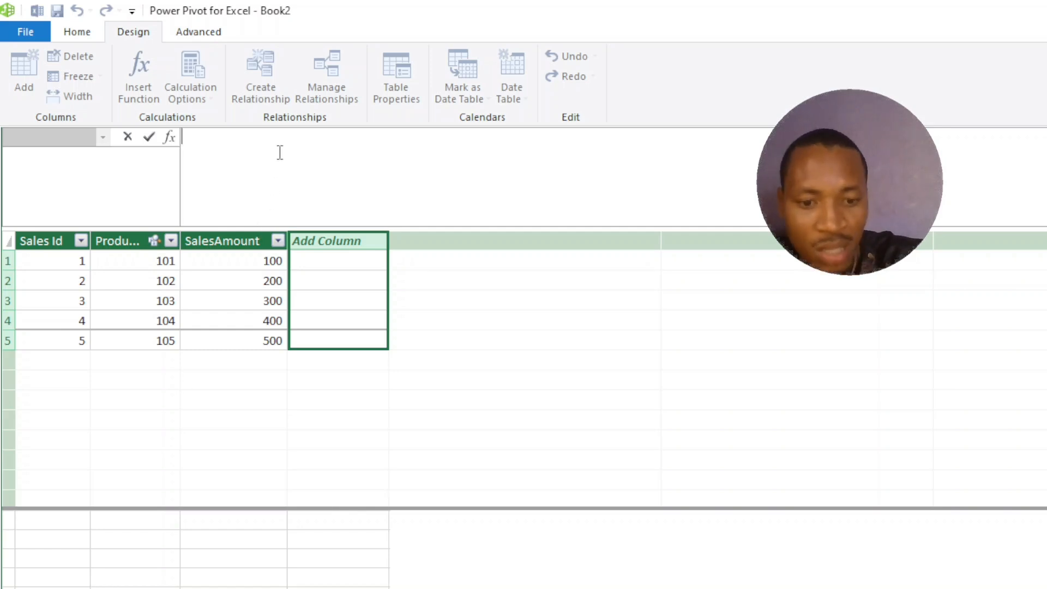
text(=RE)
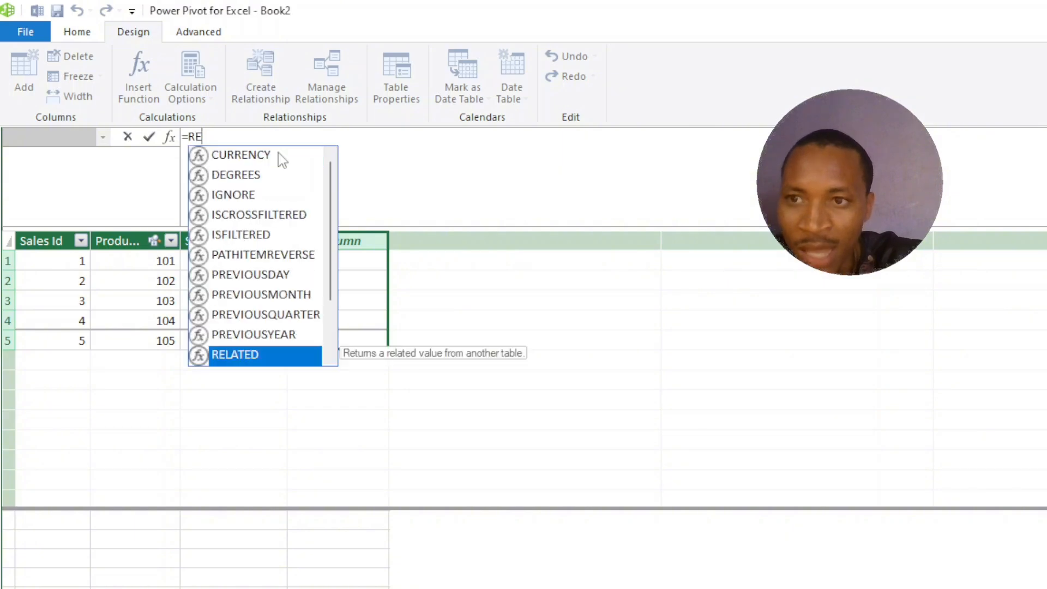
text(LATED()
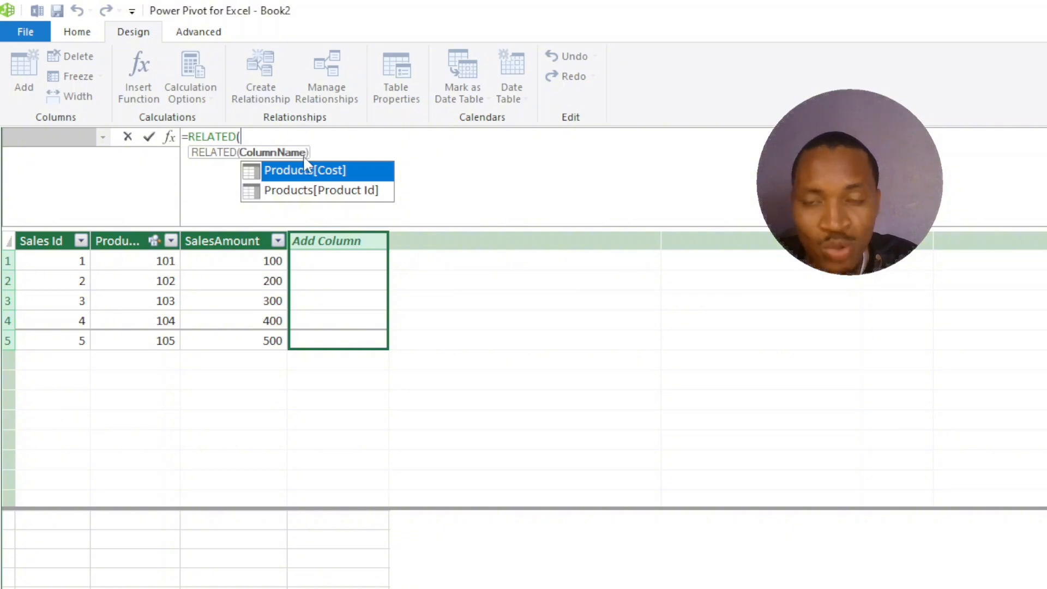
double_click(337, 171)
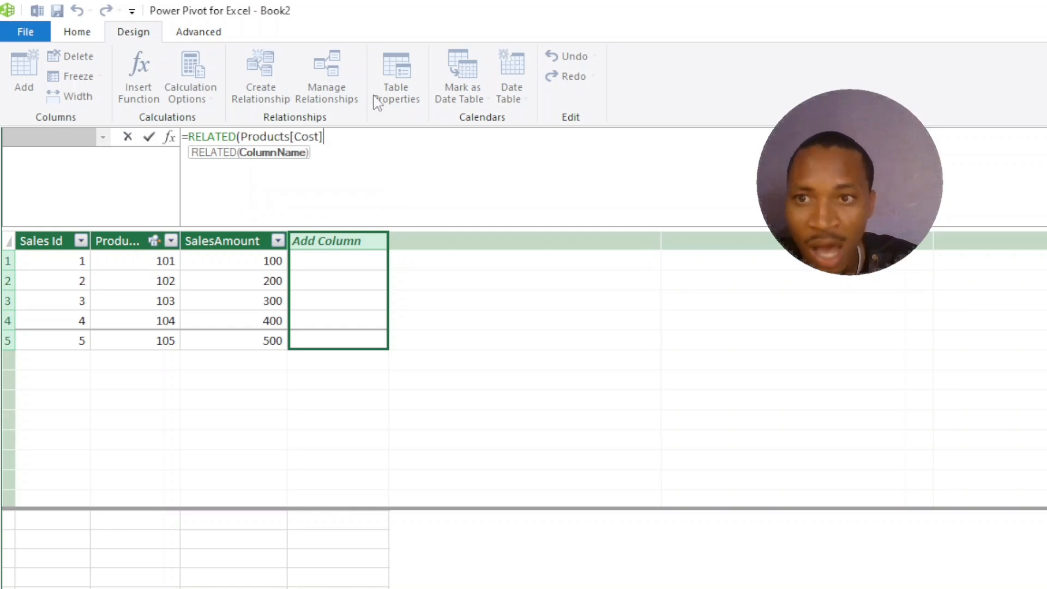
text())
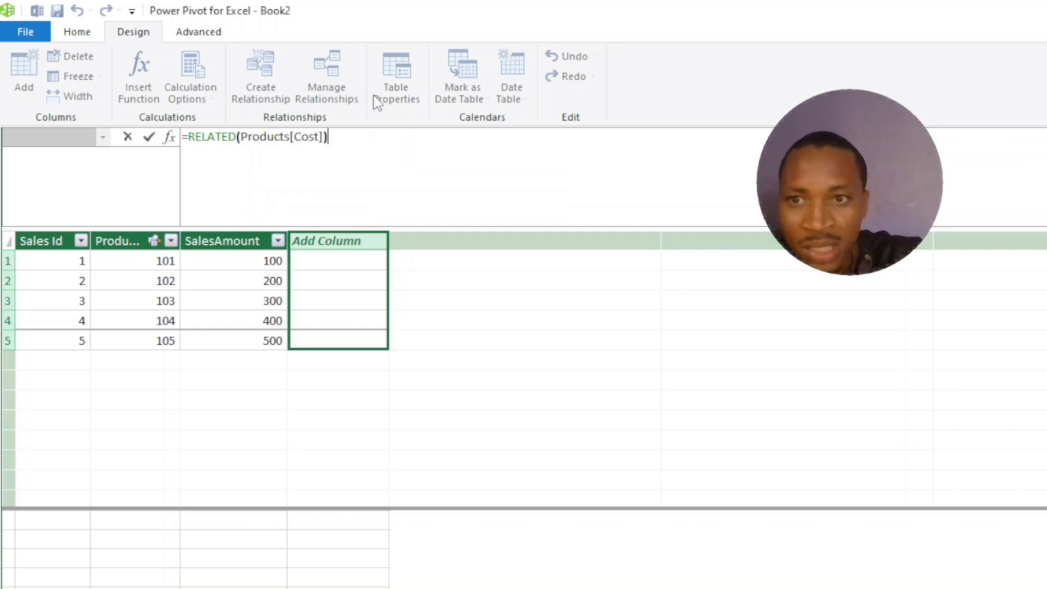
key(Return)
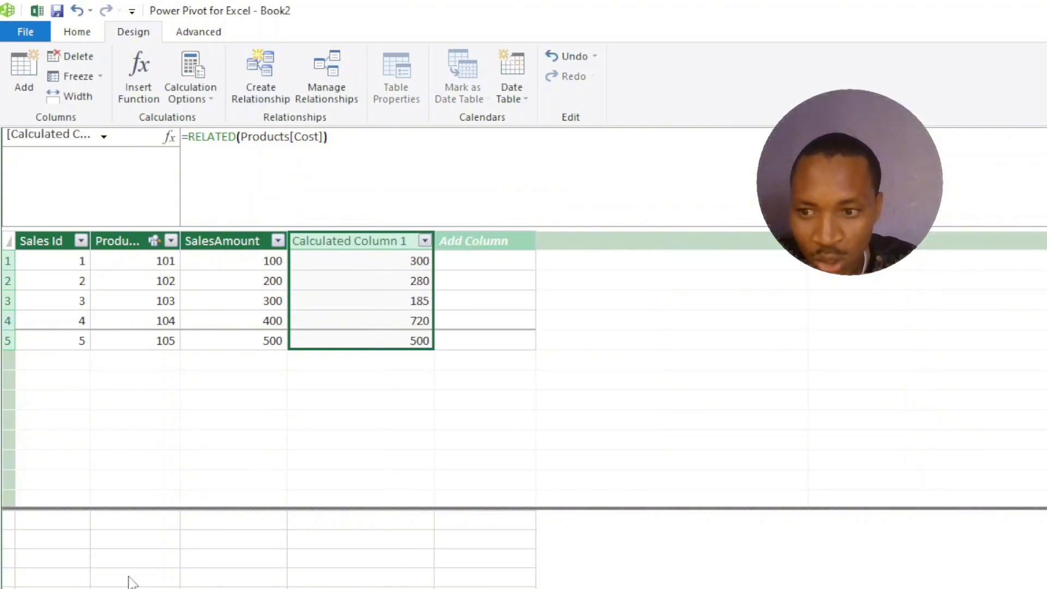
Step: Compare the new Sales calculated column with the costs in the Products table, and rename the column Cost
click(90, 587)
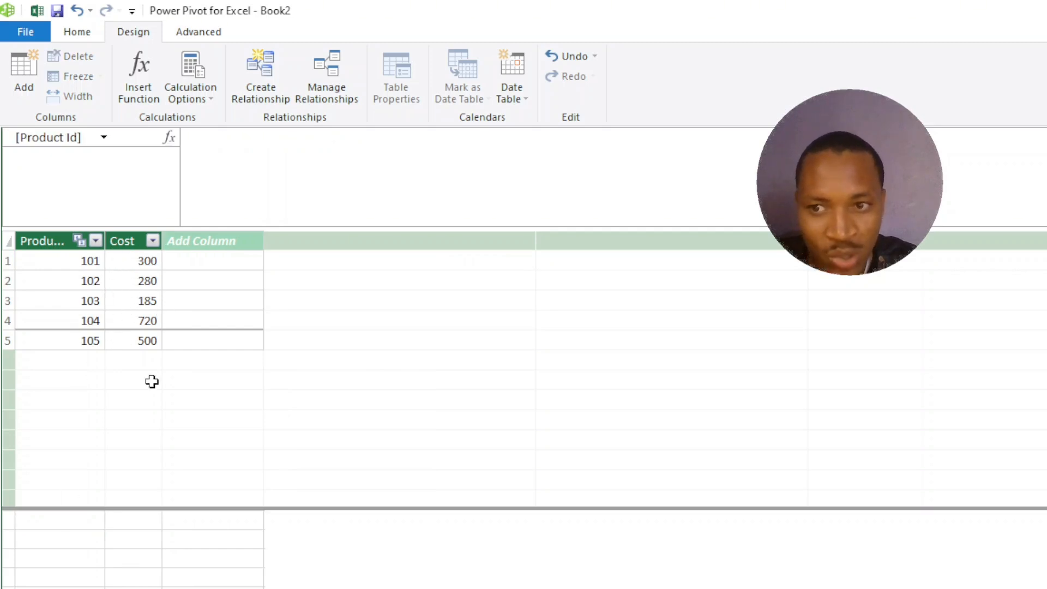
click(34, 588)
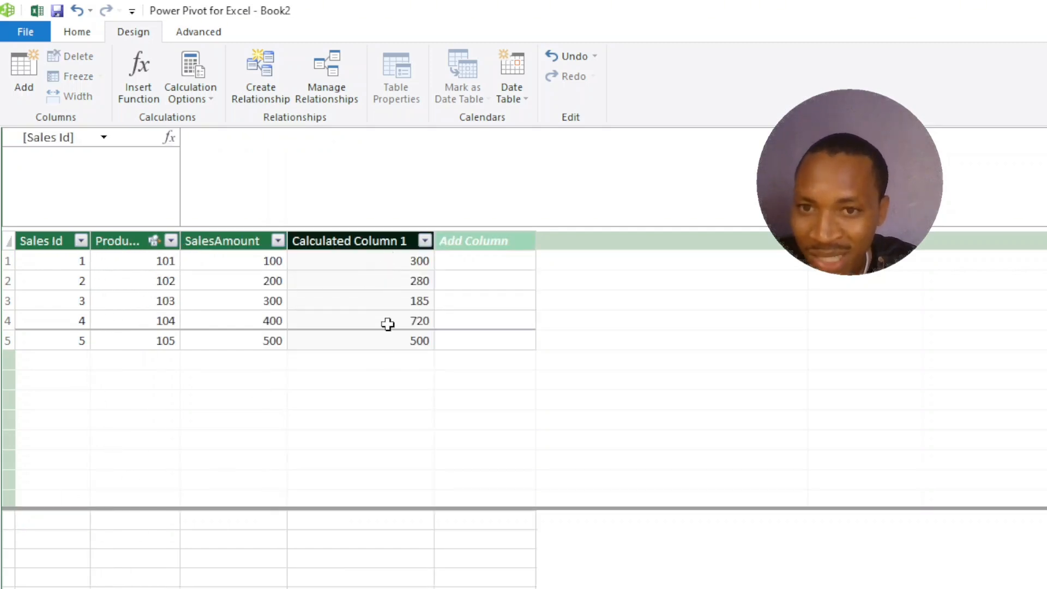
click(82, 588)
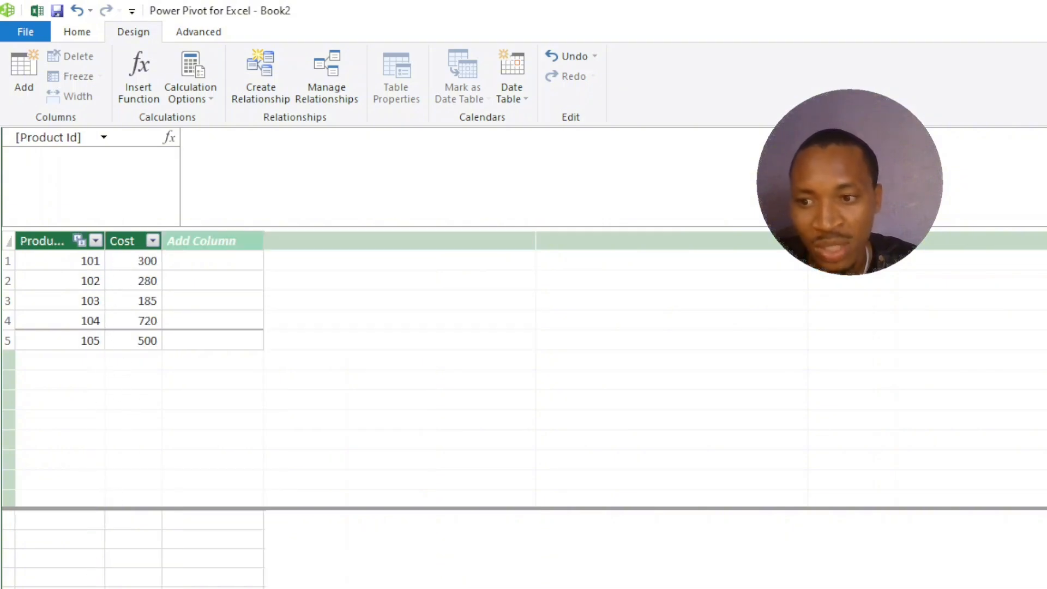
click(34, 588)
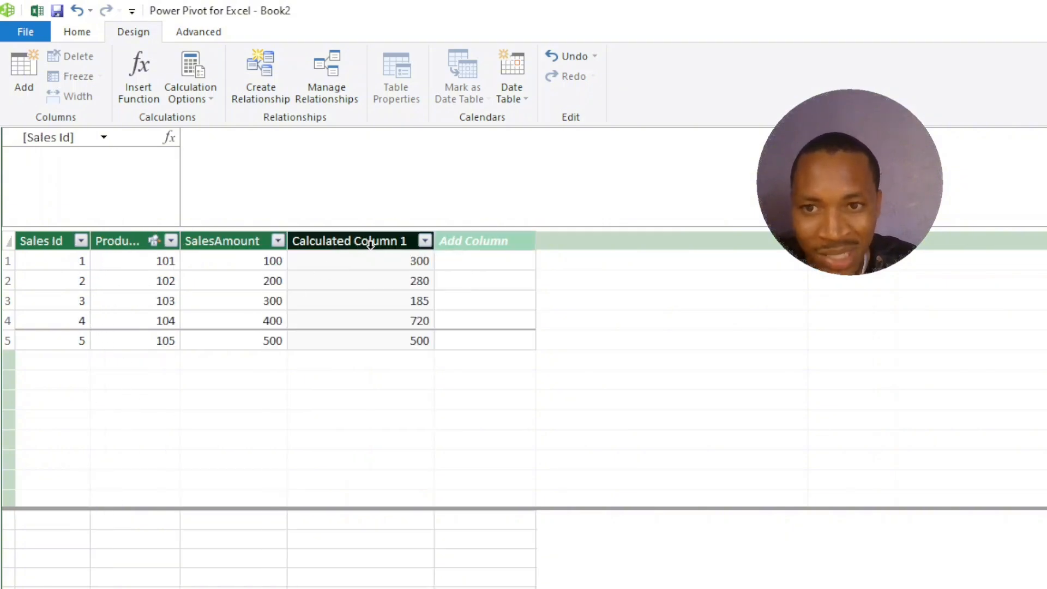
double_click(339, 241)
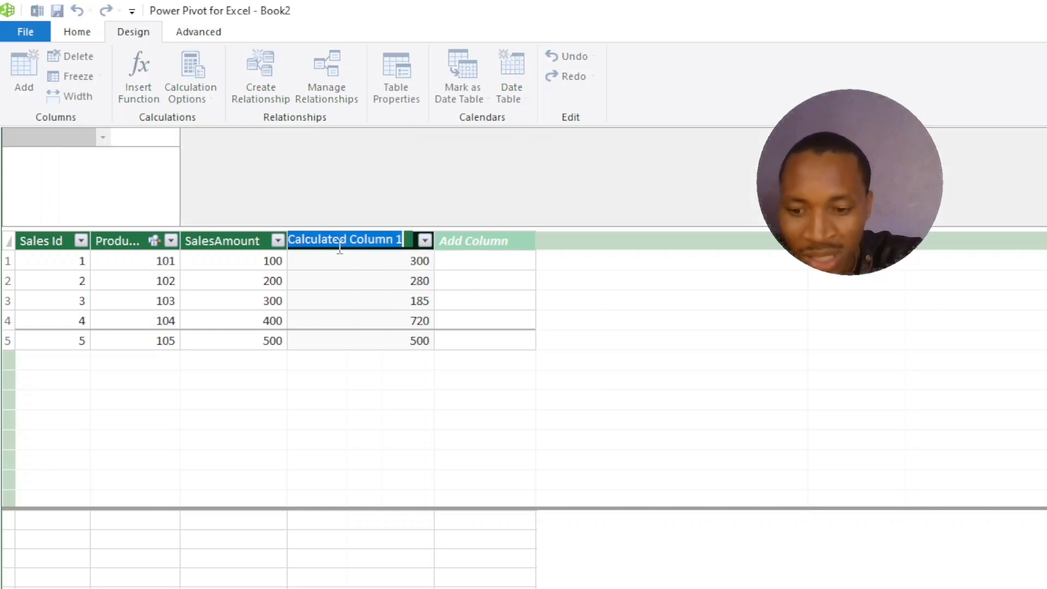
text(Cost)
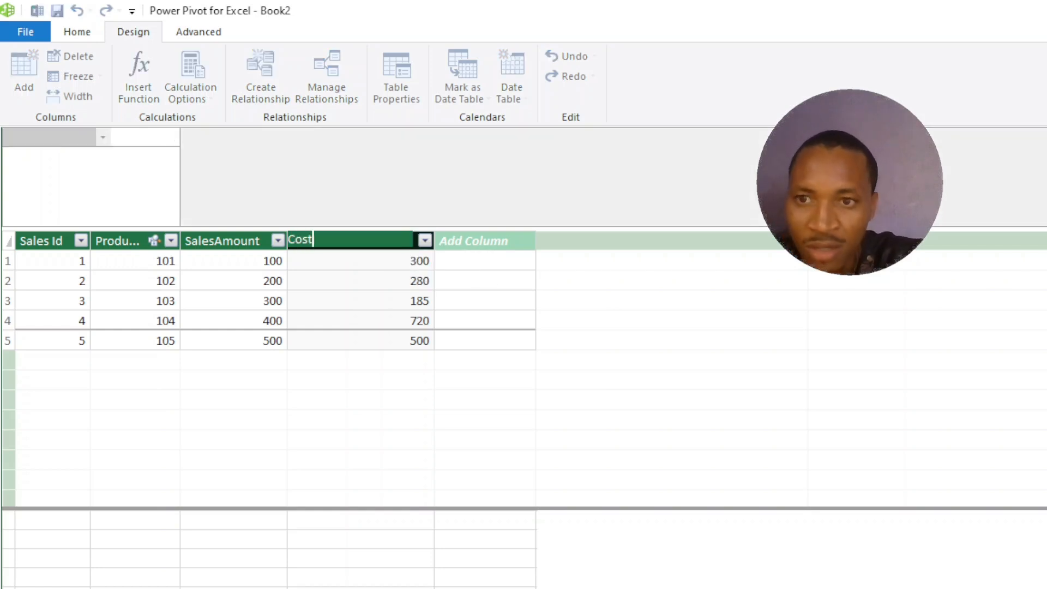
key(Return)
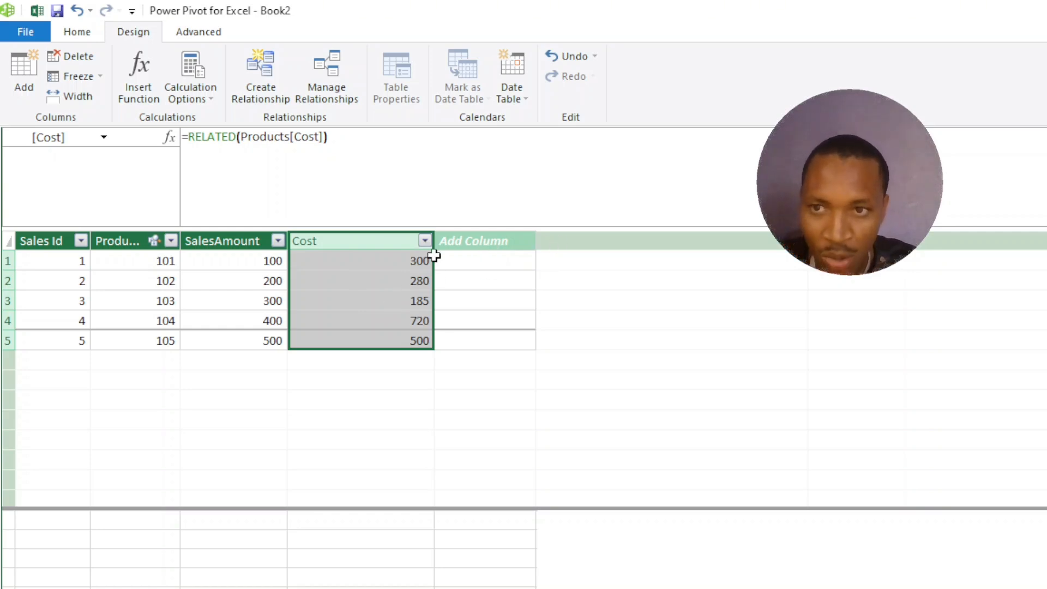
Step: Add another calculated column to the Sales table with the formula =Sales[SalesAmount]-Sales[Cost]
click(21, 80)
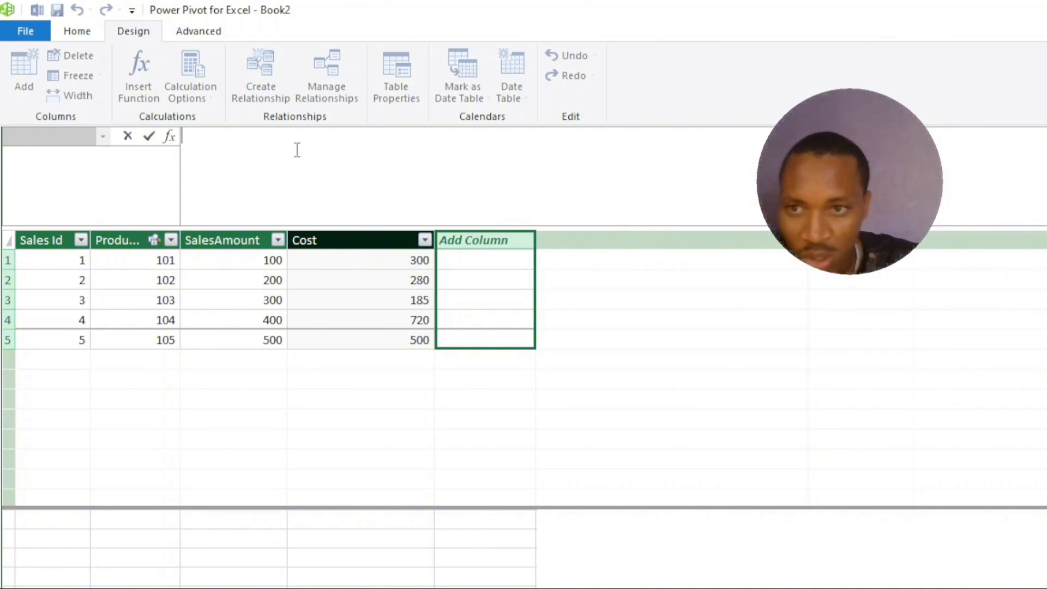
text(sales)
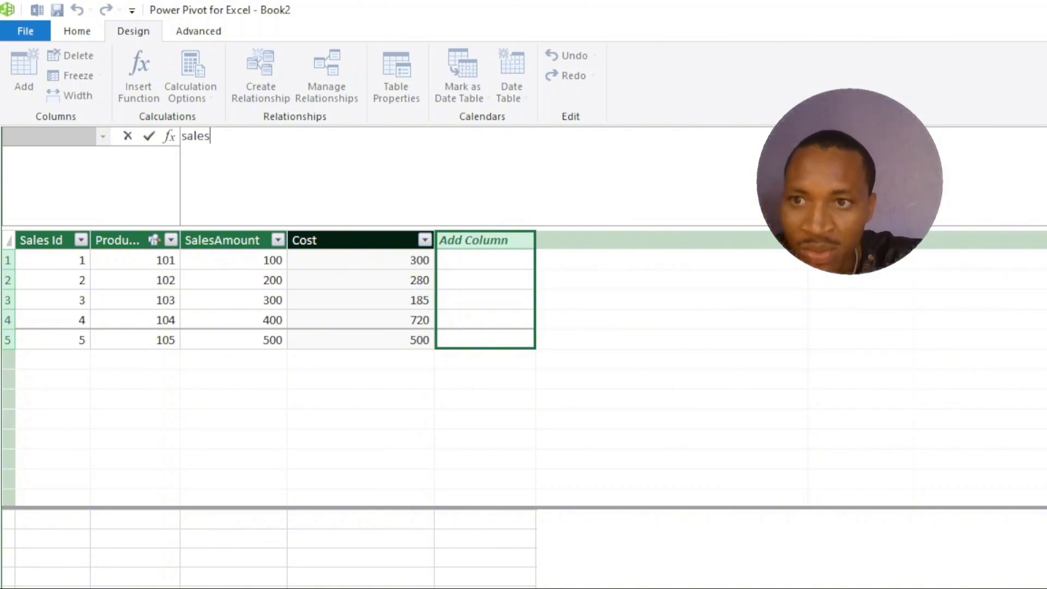
key(BackSpace)
key(BackSpace)
key(BackSpace)
text(=)
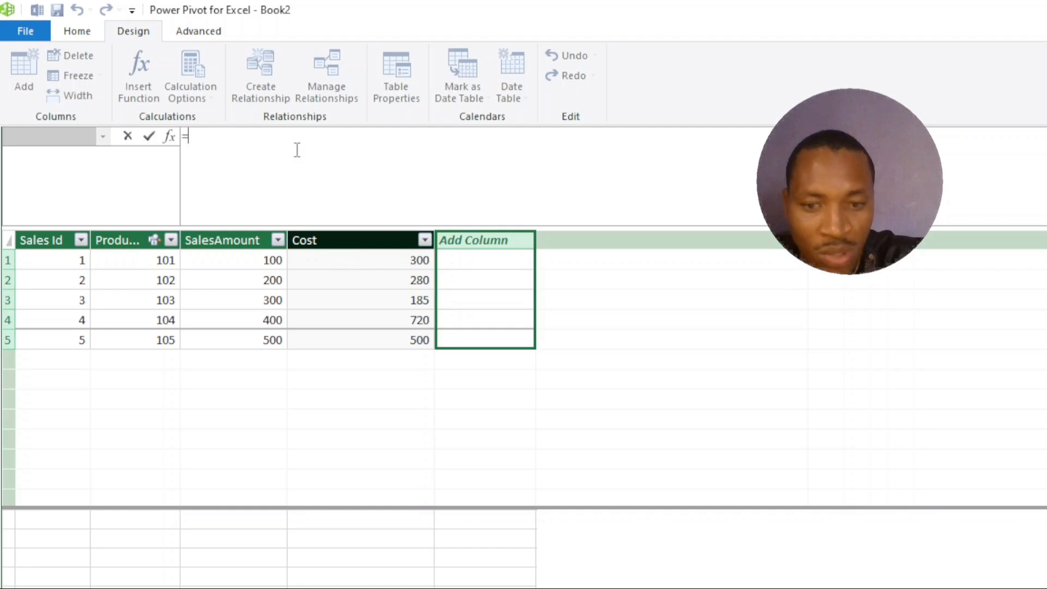
text(sales)
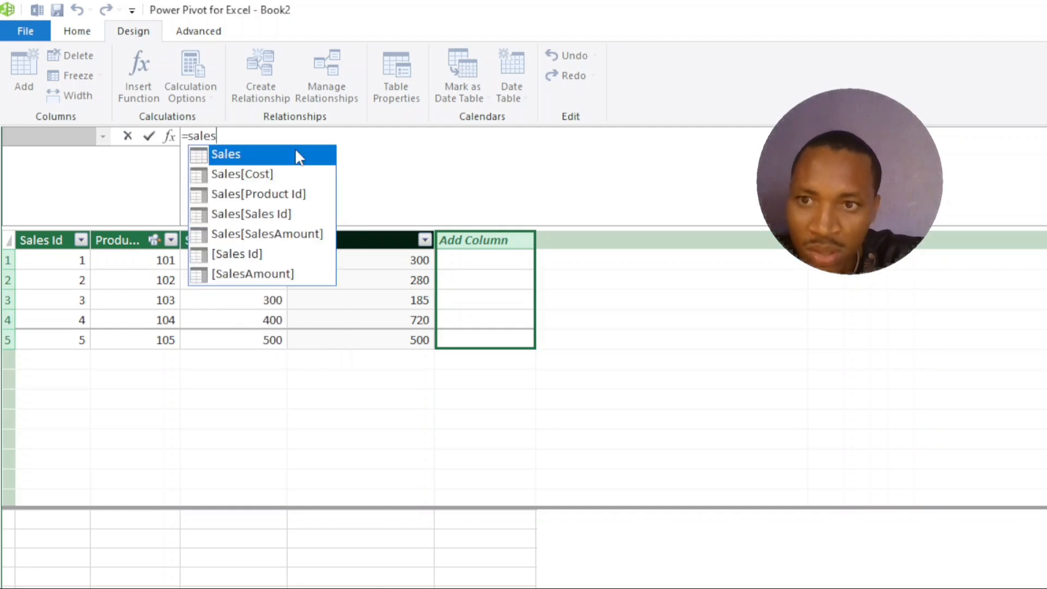
double_click(264, 234)
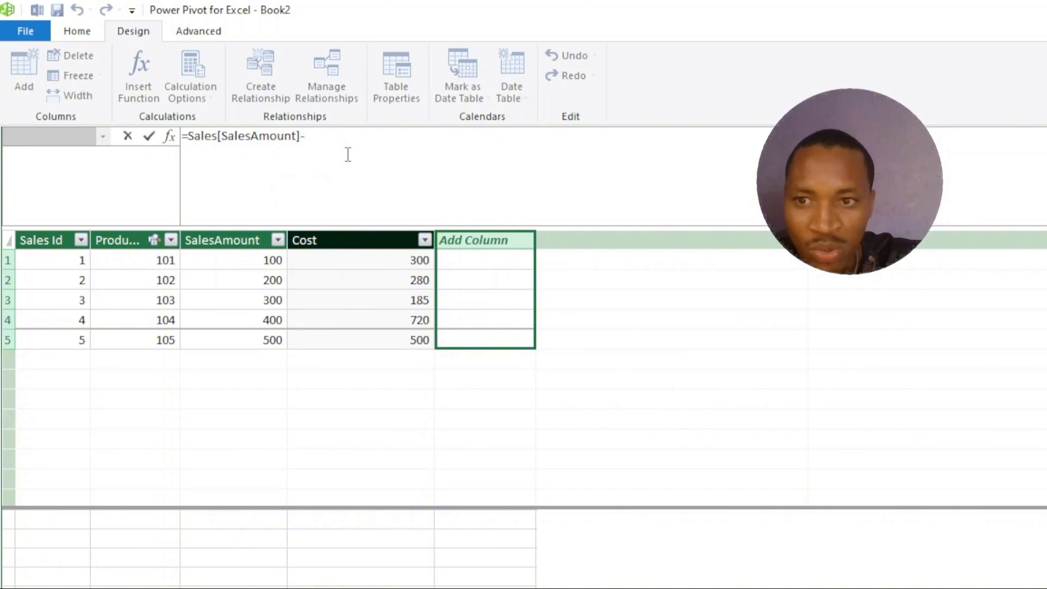
text(-sa)
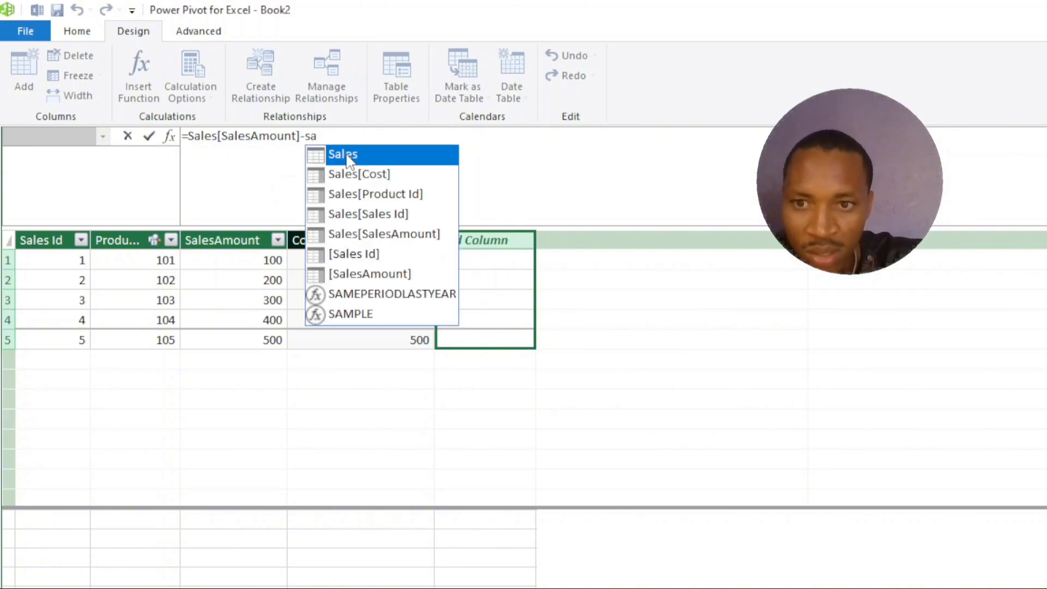
double_click(373, 181)
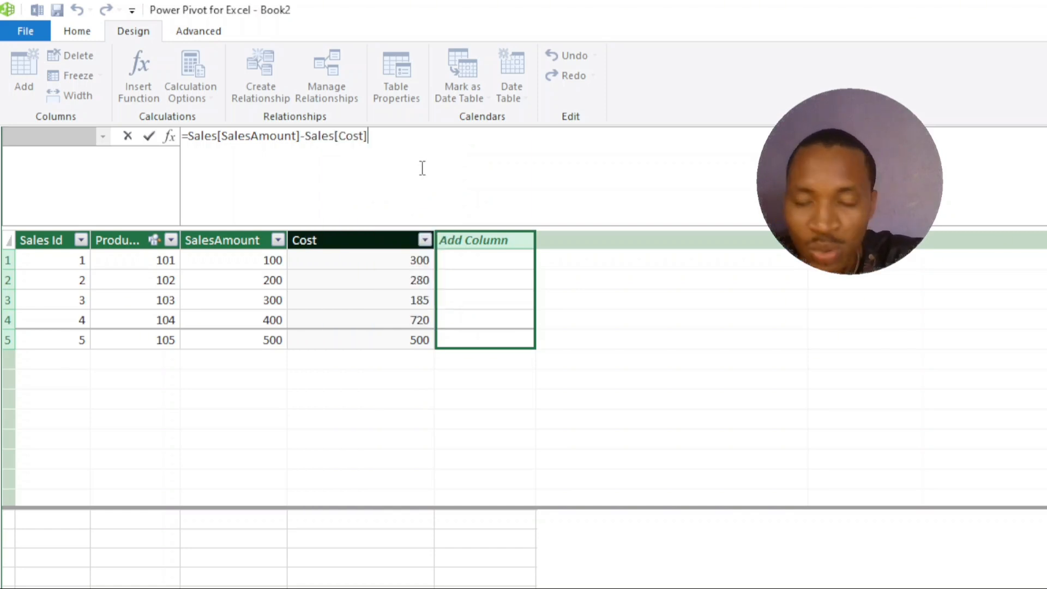
key(Return)
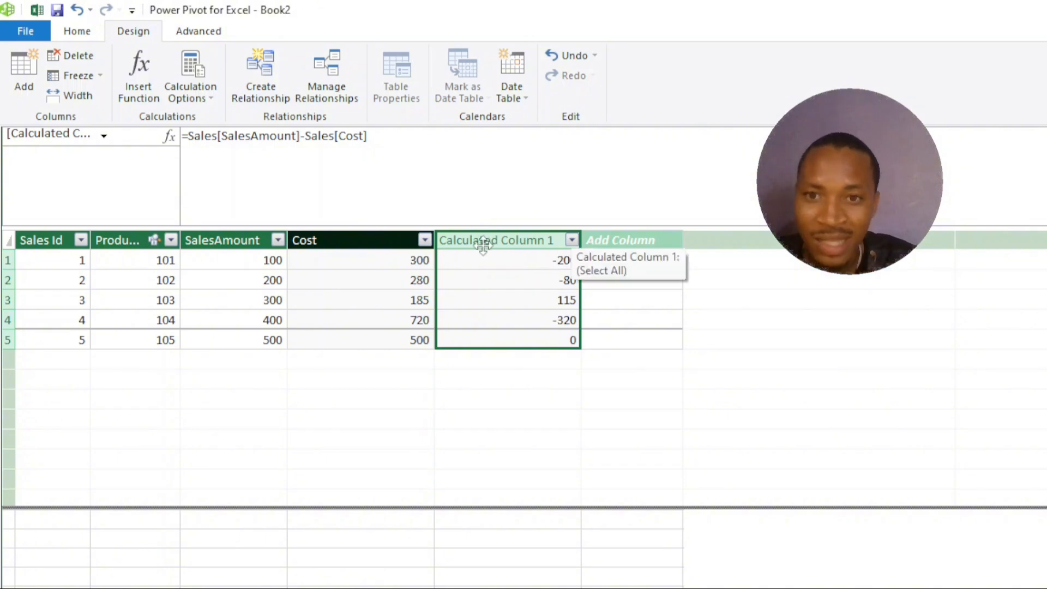
Step: Rename the calculated column that subtracts cost from sales amount as Profit
double_click(536, 240)
text(Profit)
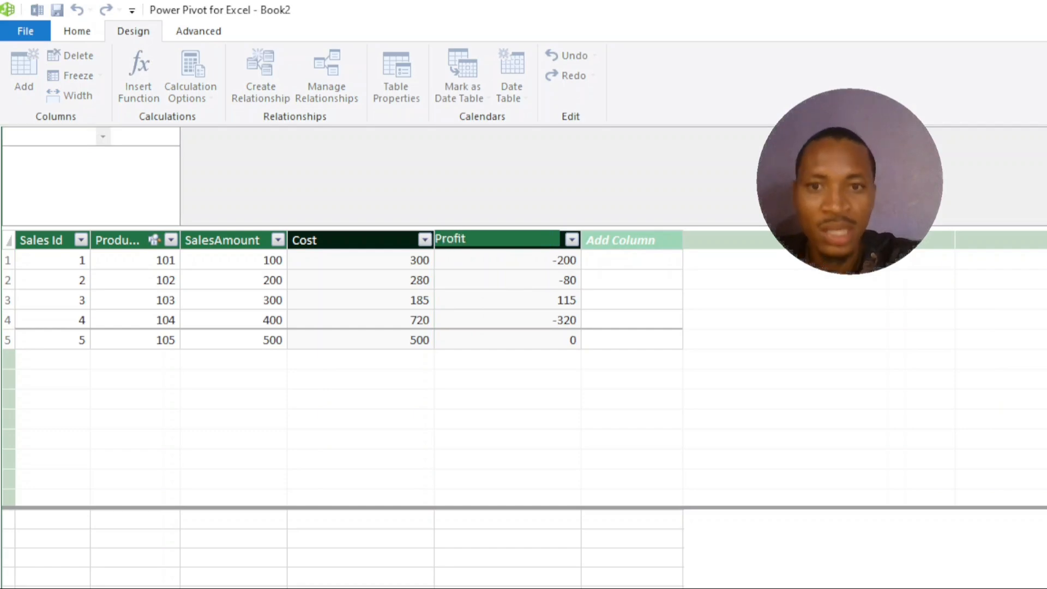
key(Return)
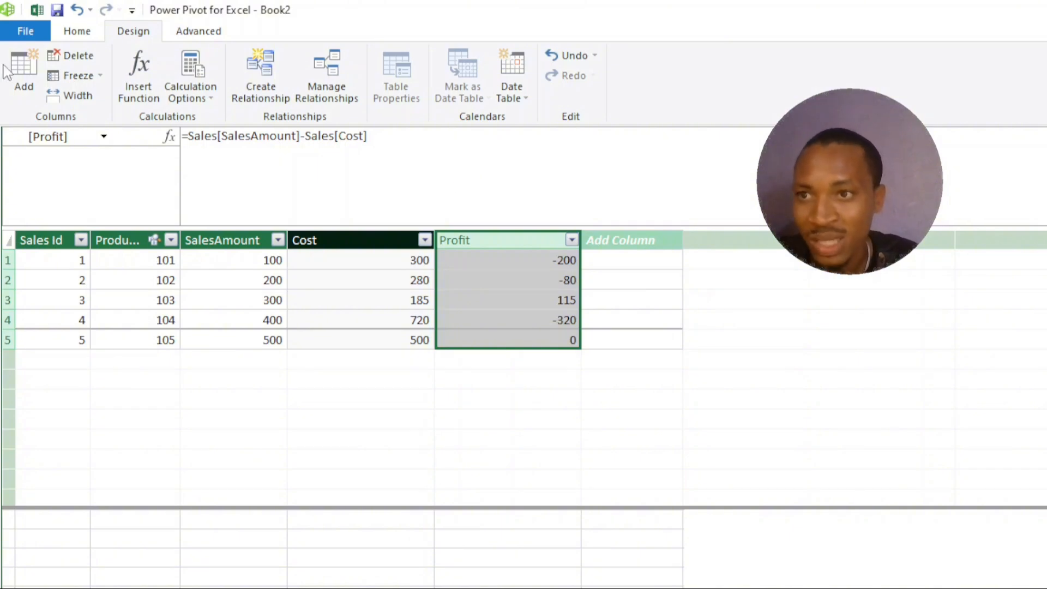
Step: Add a calculated column to the Sales table with the formula = DIVIDE(Sales[Profit], Sales[SalesAmount], 0)
click(24, 69)
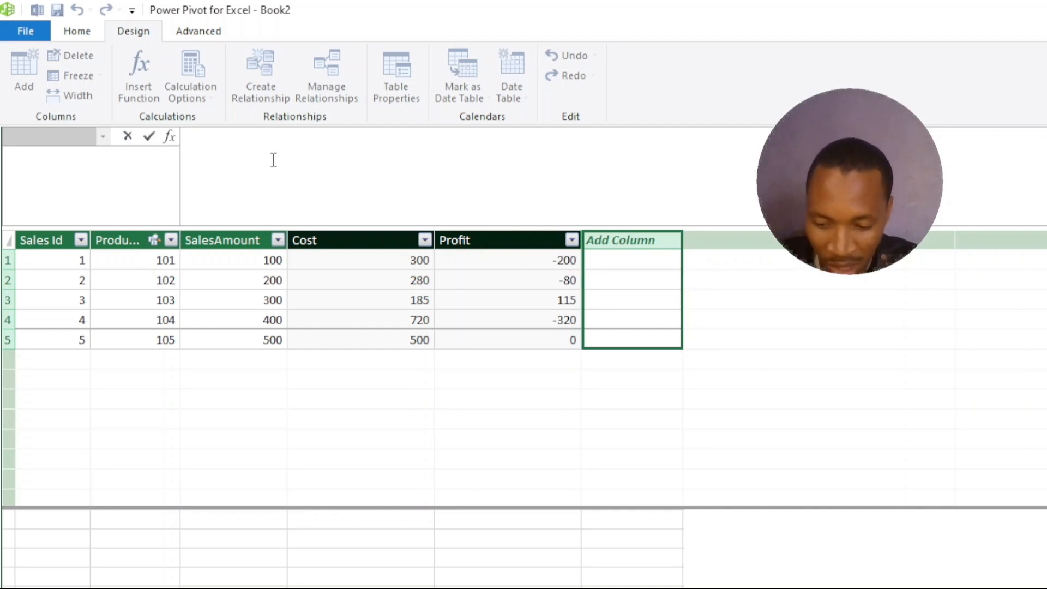
text(= DI)
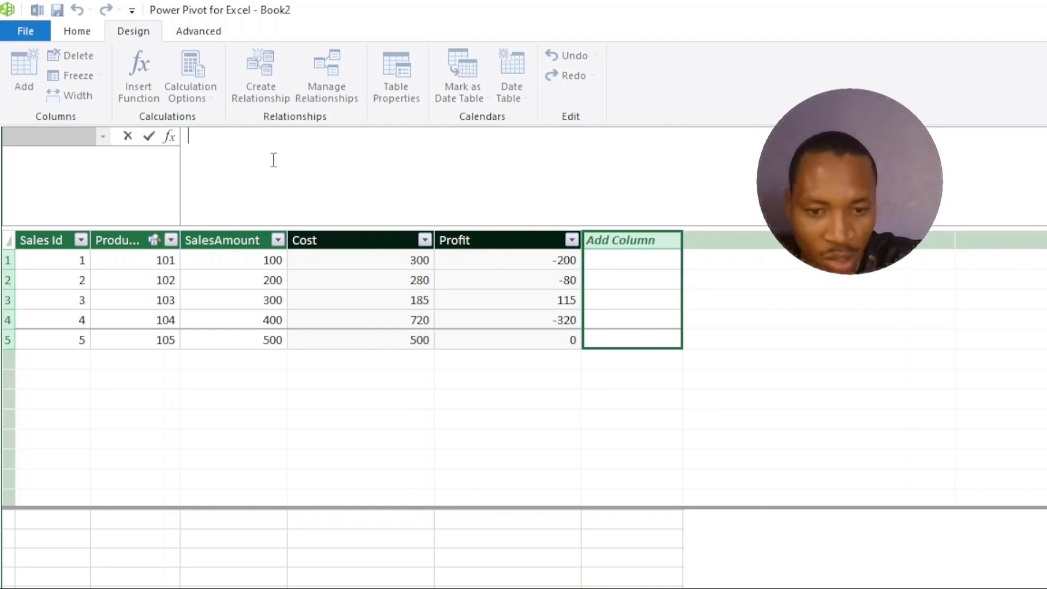
text(VIDE)
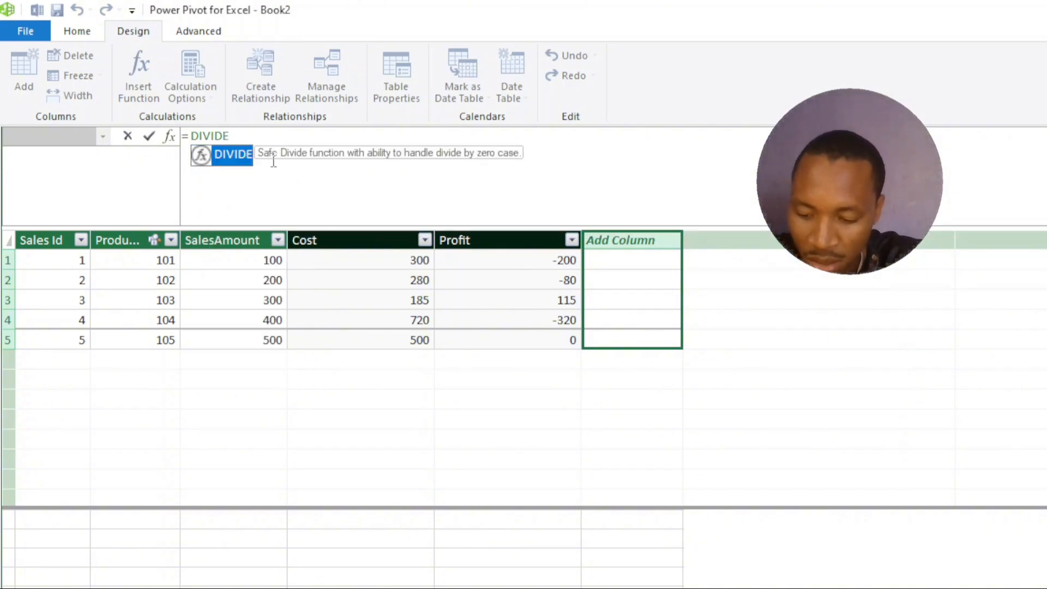
text(()
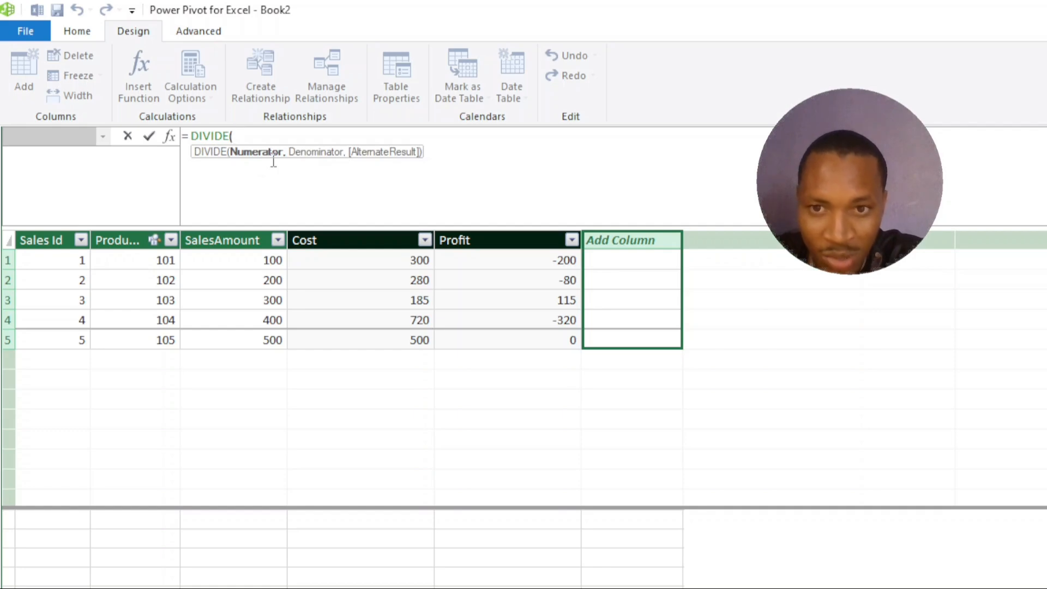
text(pr)
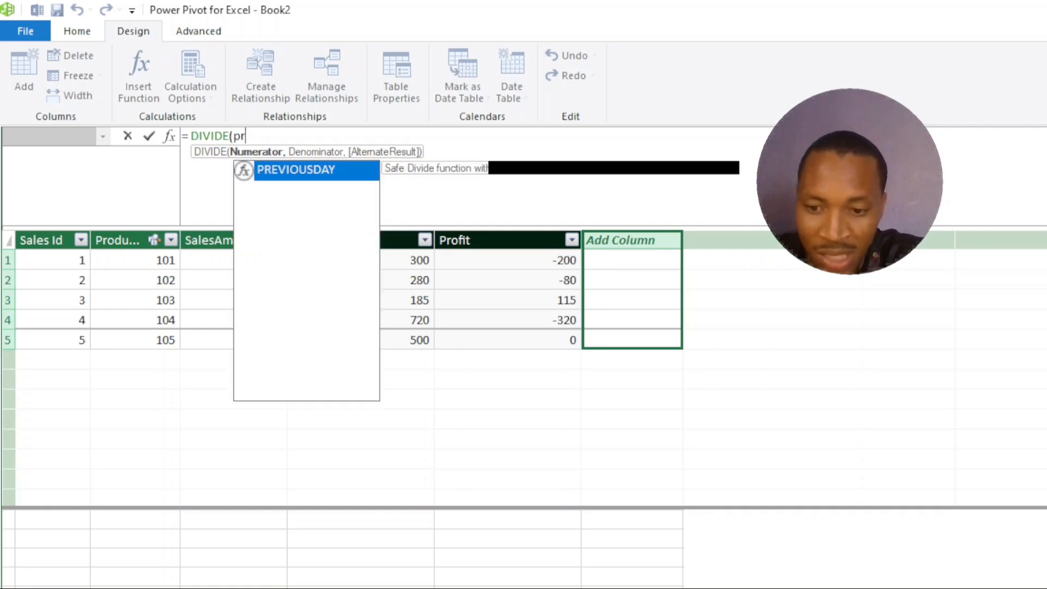
text(of)
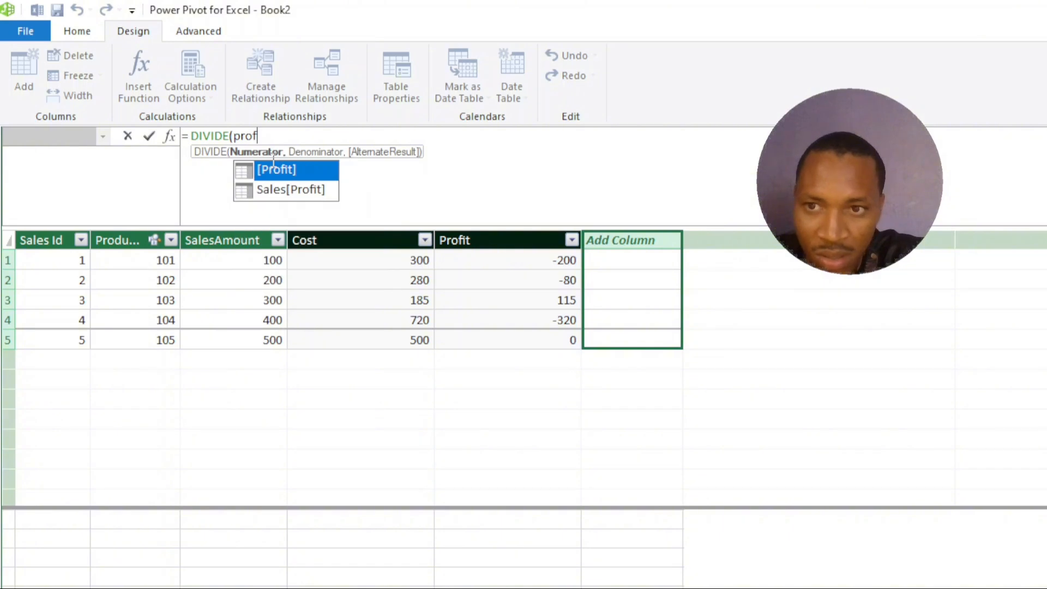
double_click(281, 190)
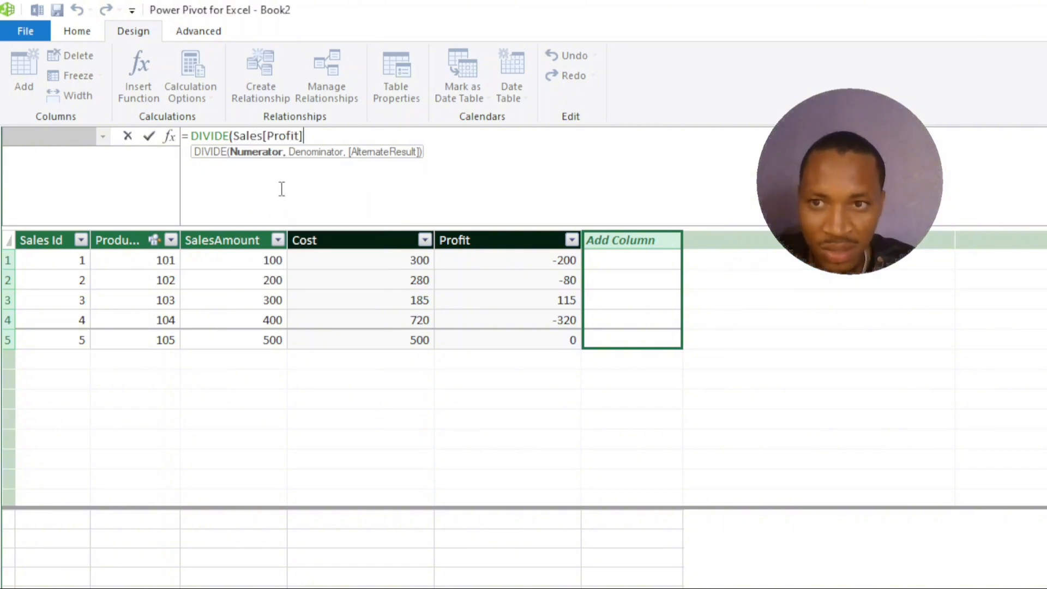
text(, )
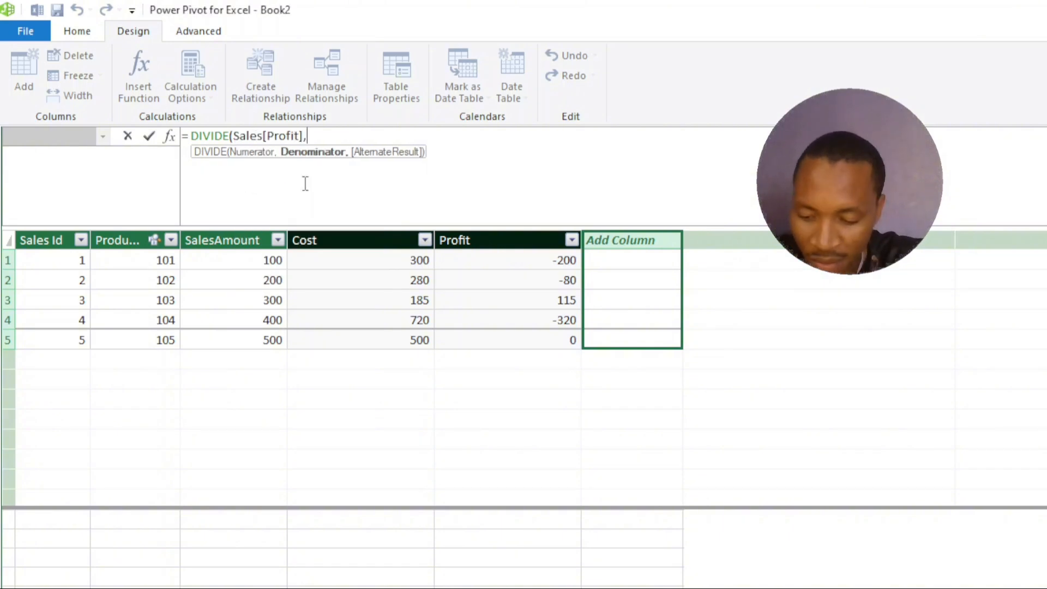
text(sales)
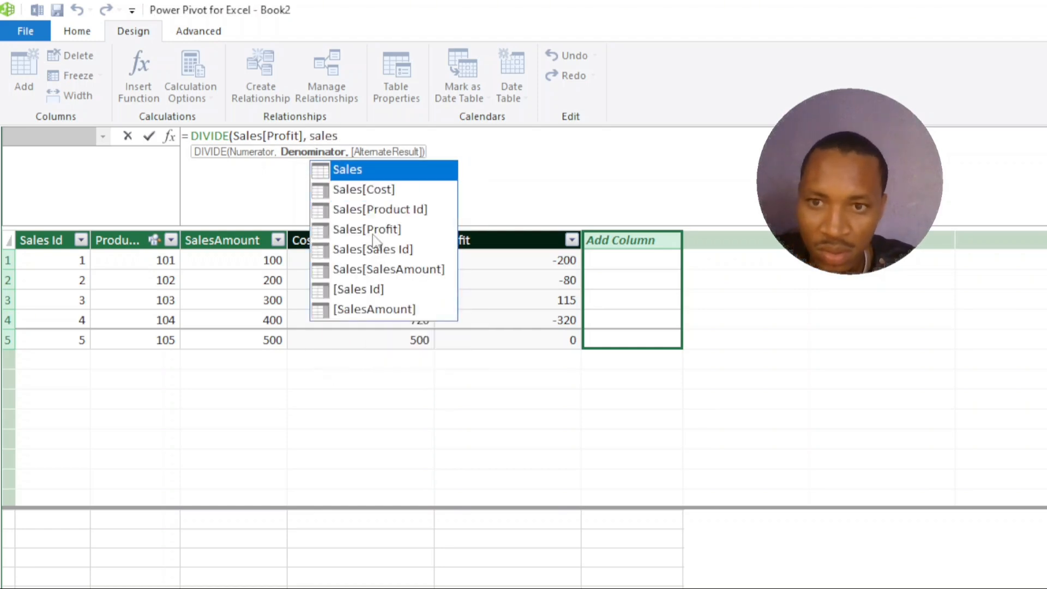
double_click(388, 267)
text(,)
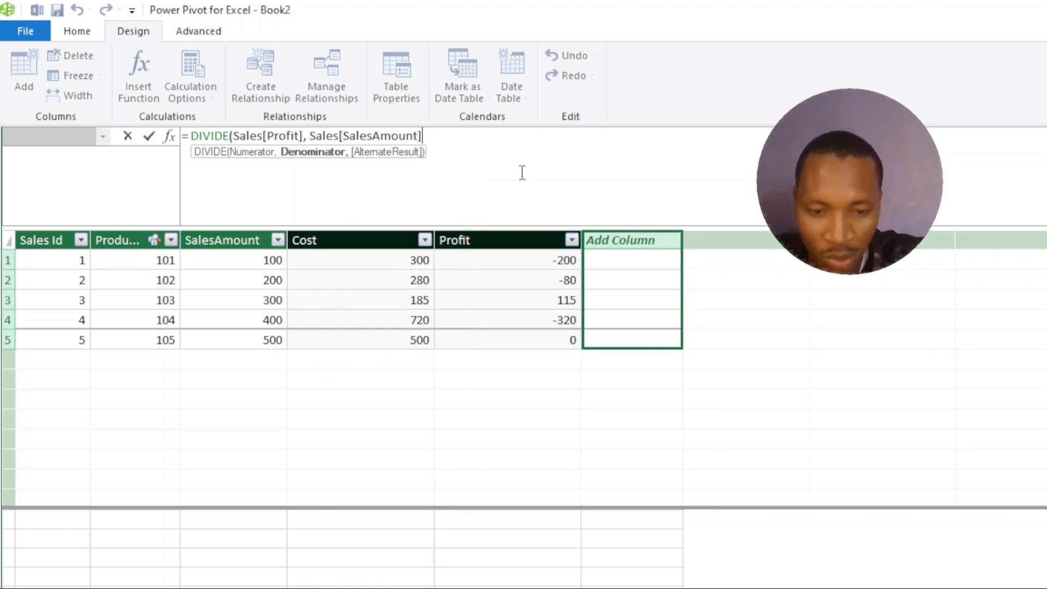
text( 0)
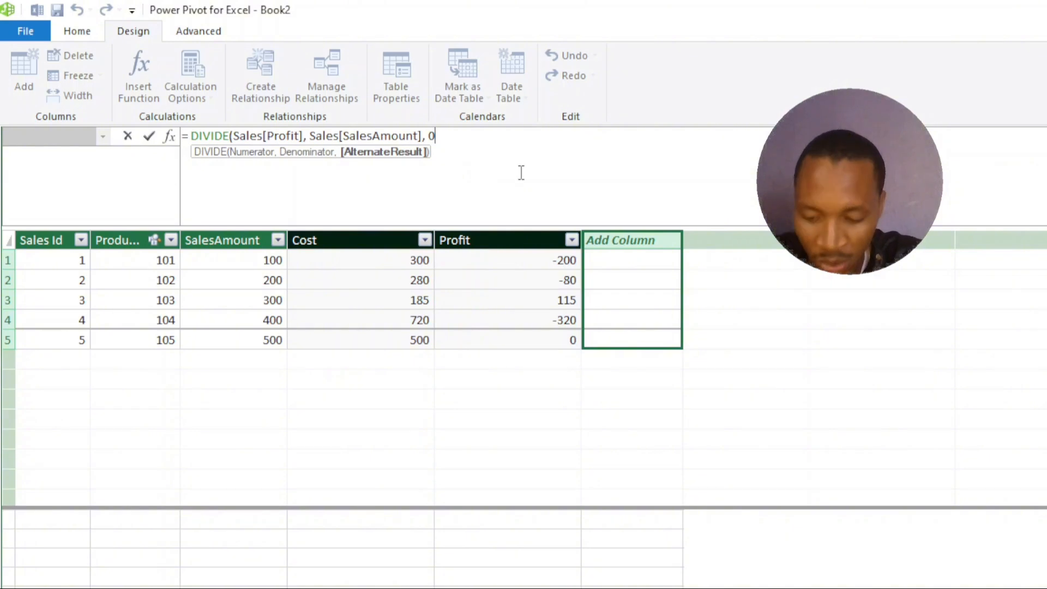
text())
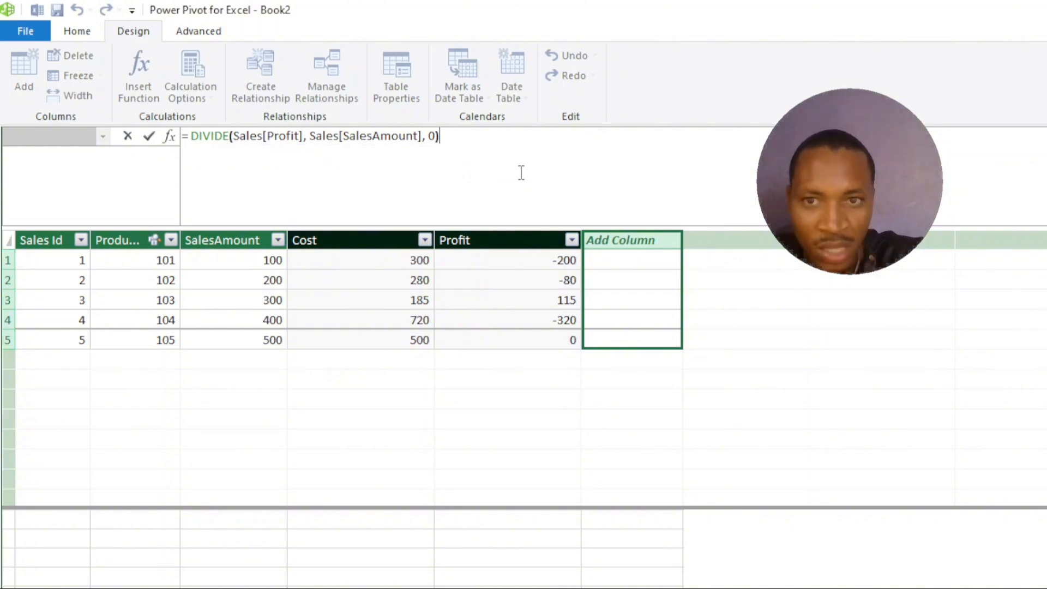
key(Return)
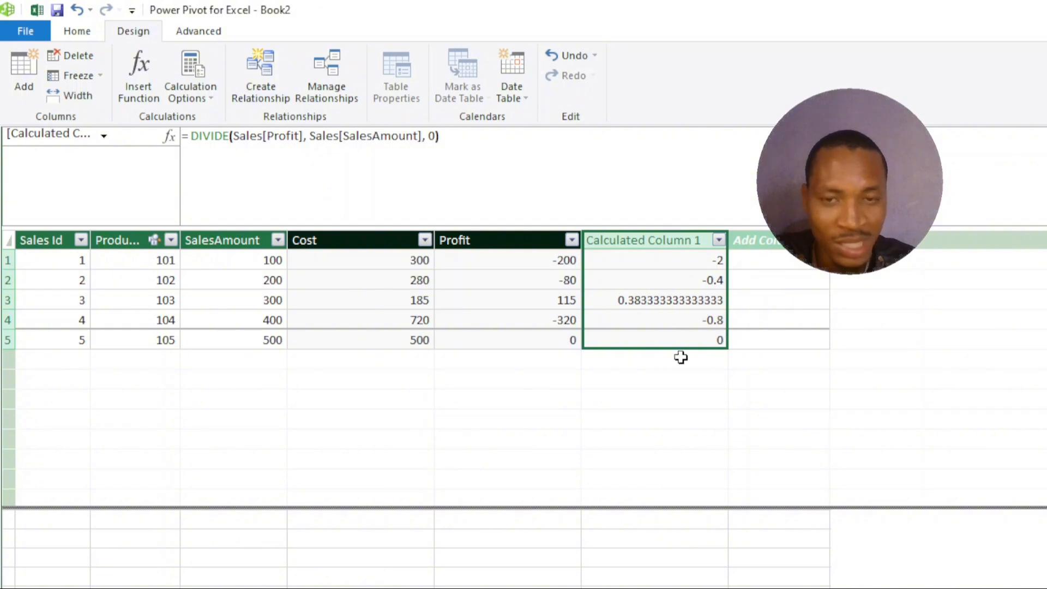
Step: Rename the calculated column that divides profit by sales amount as Net proft
double_click(664, 241)
text(Net)
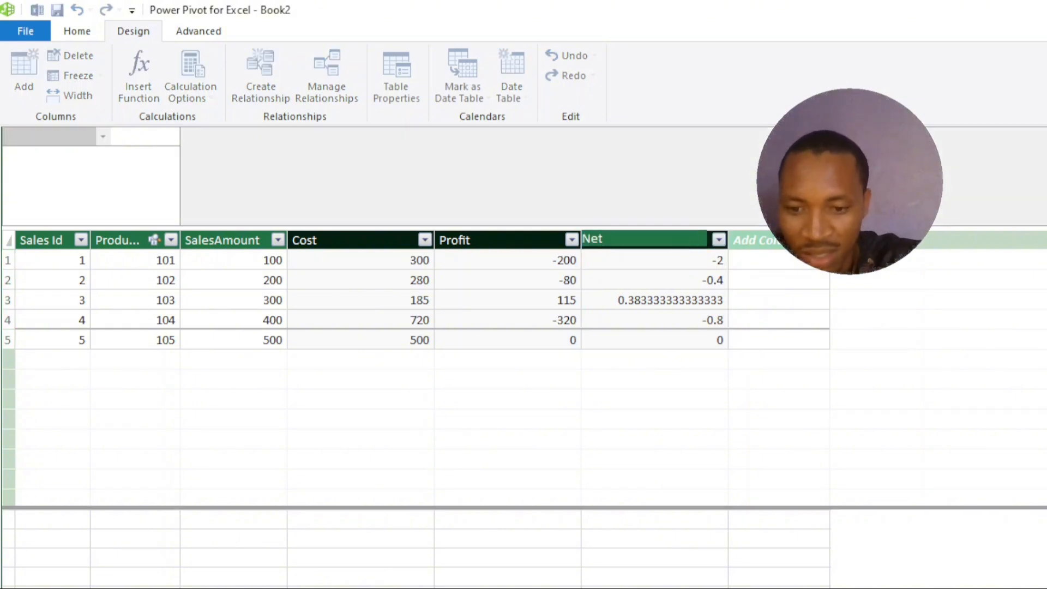
text( prof)
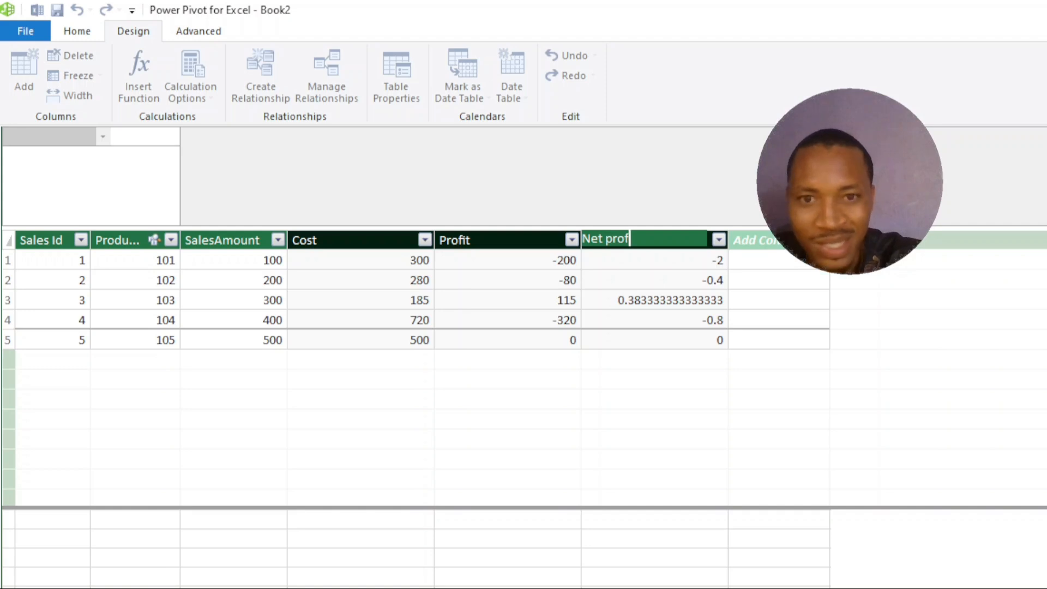
text(t)
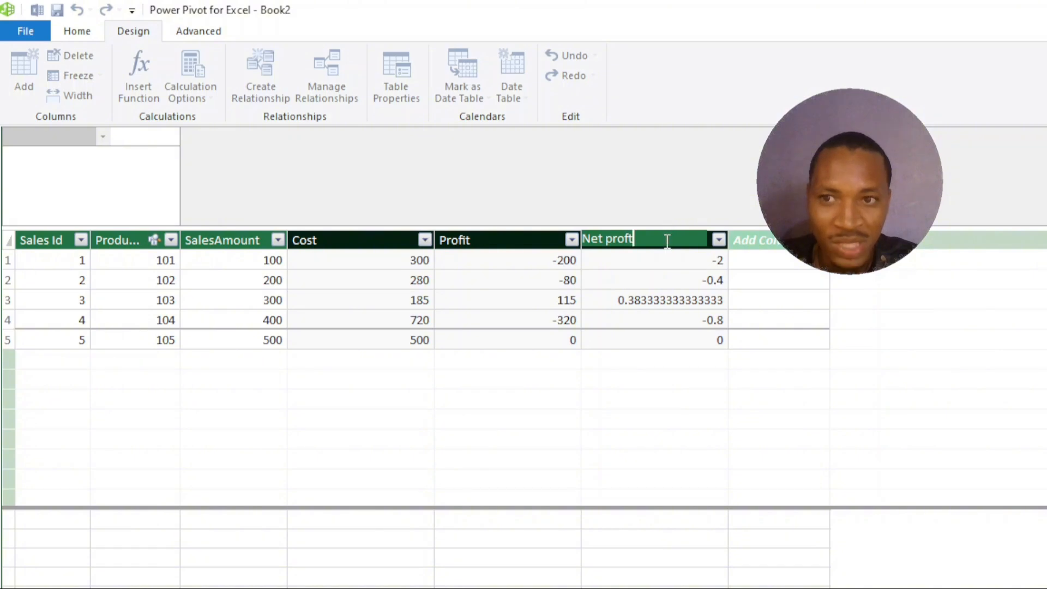
click(664, 260)
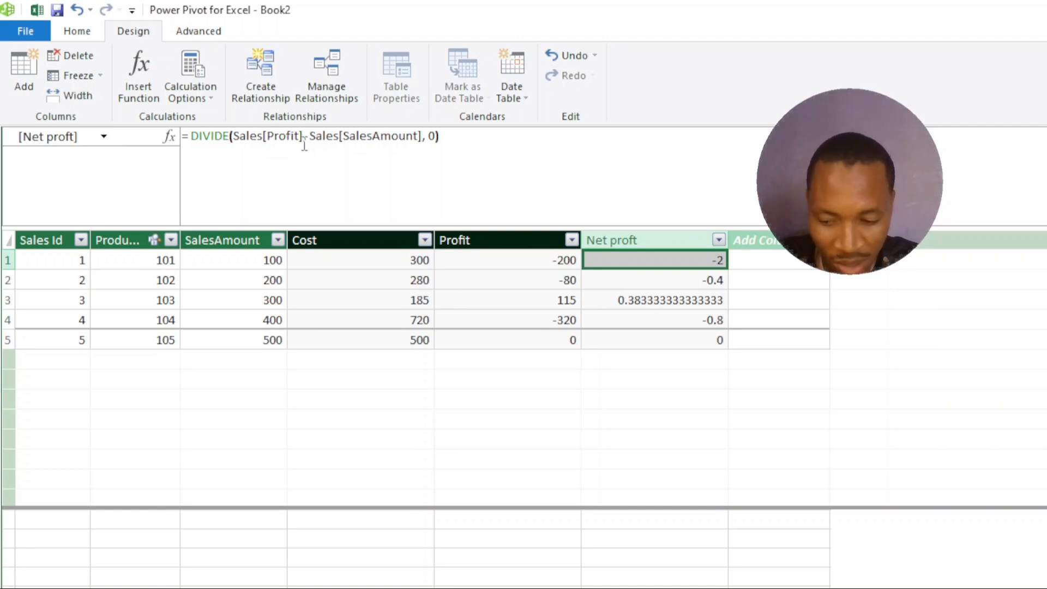
Step: Open the Net proft column's formula for editing with its SalesAmount denominator selected
double_click(385, 138)
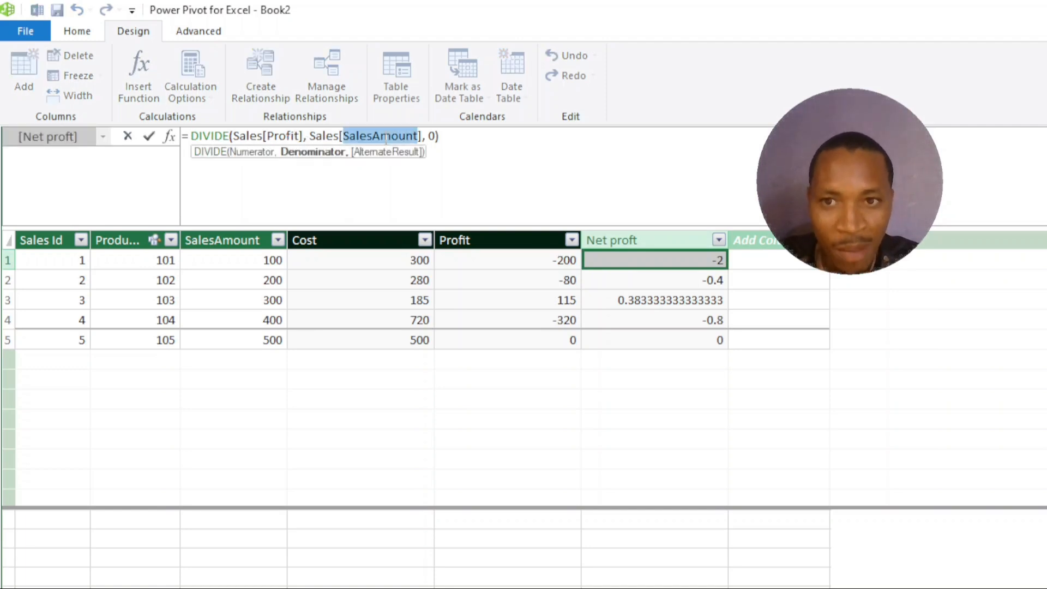